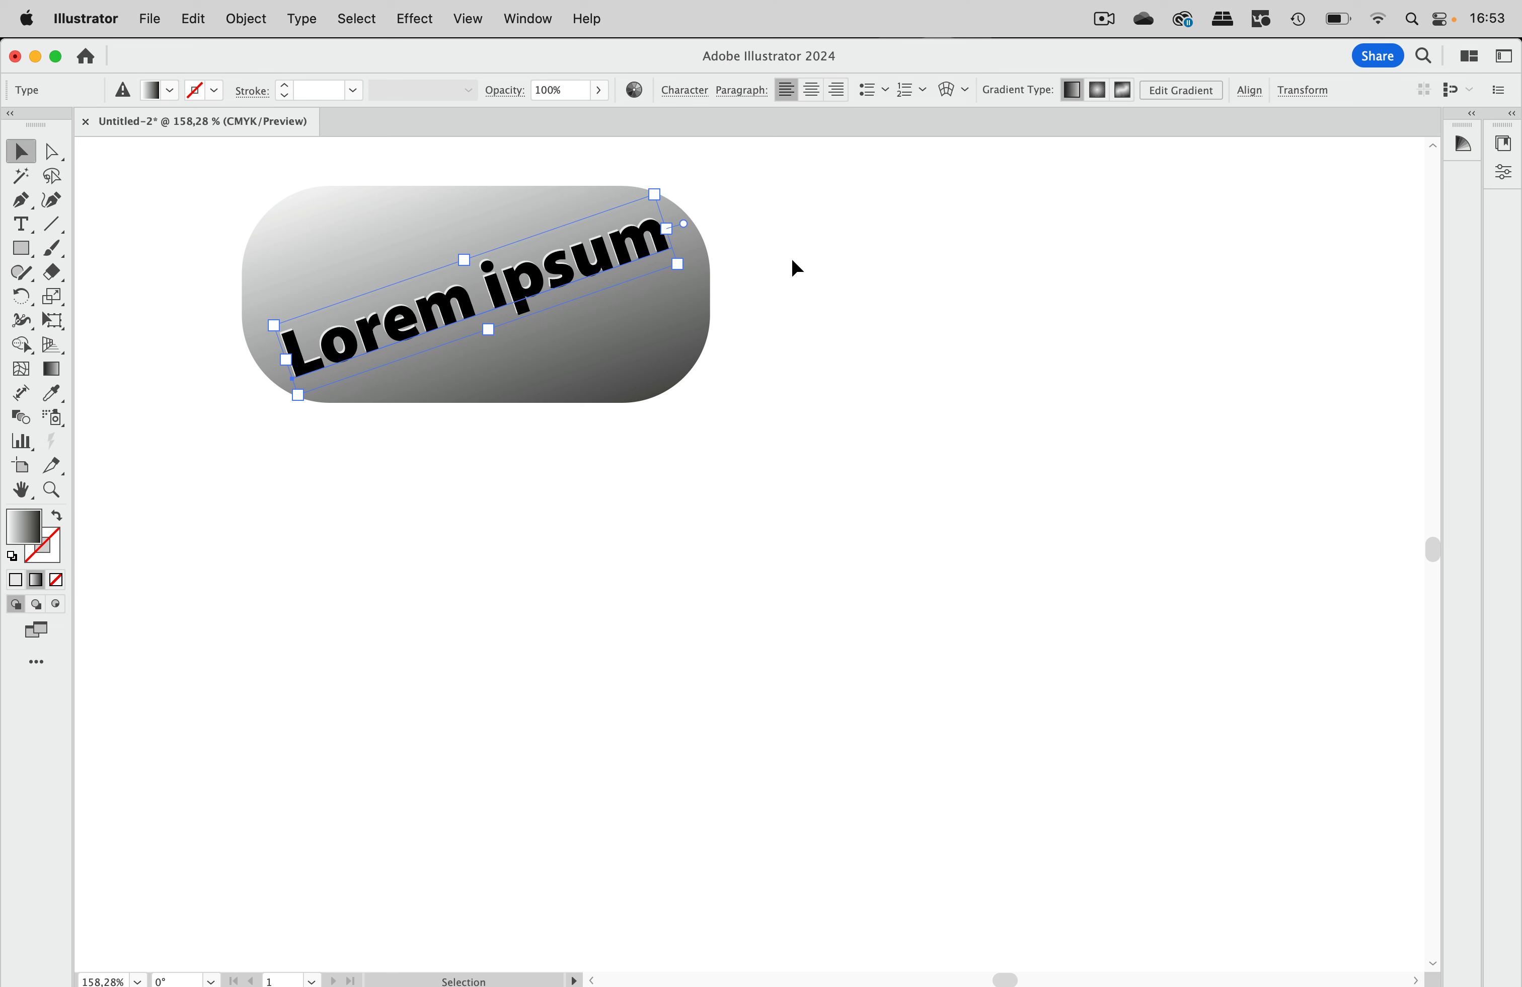
Undo the last rotation and text change on the gradient "Lorem ipsum" button and deselect it
key(super+z)
key(super+z)
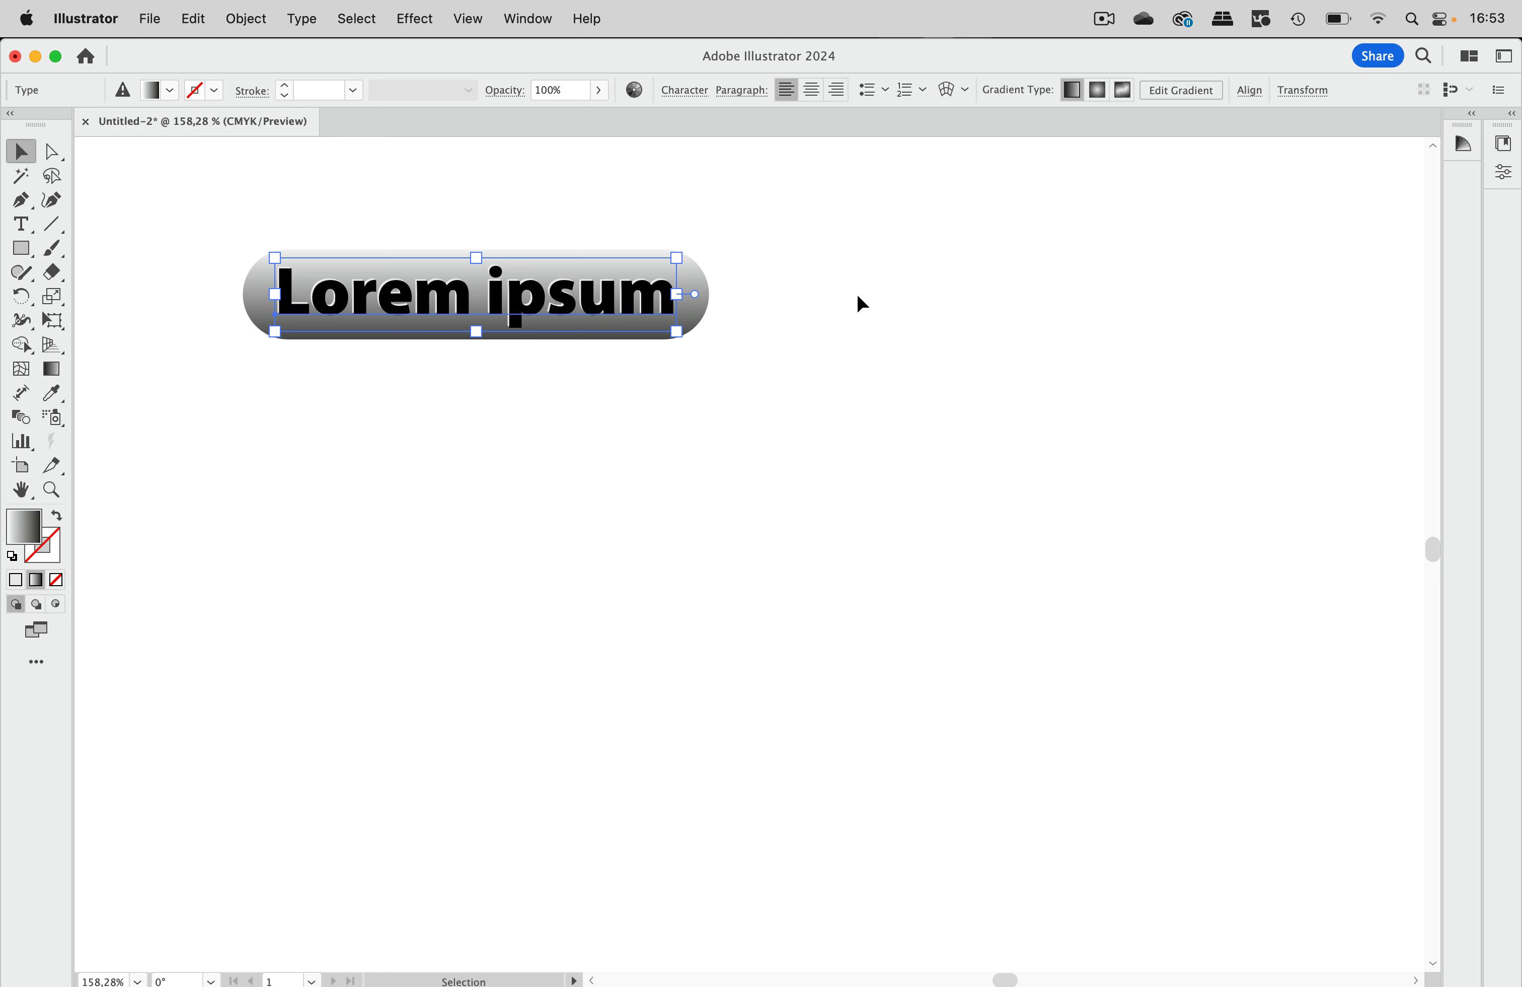
click(526, 210)
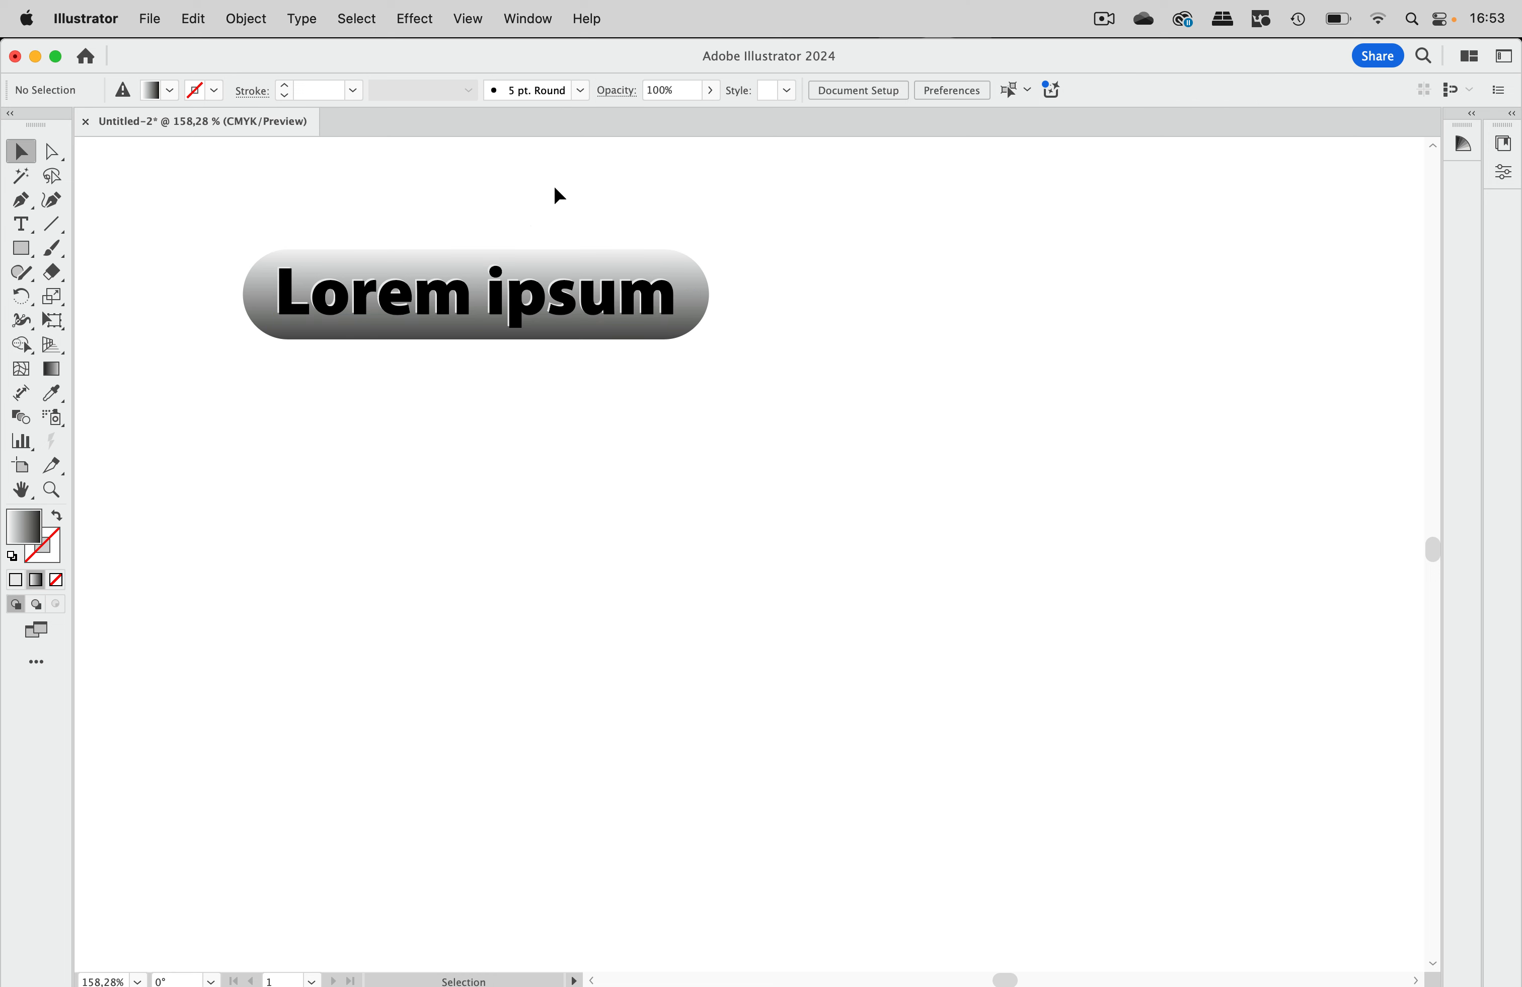
Display the Appearance attributes and enable New Art Has Basic Appearance
click(529, 19)
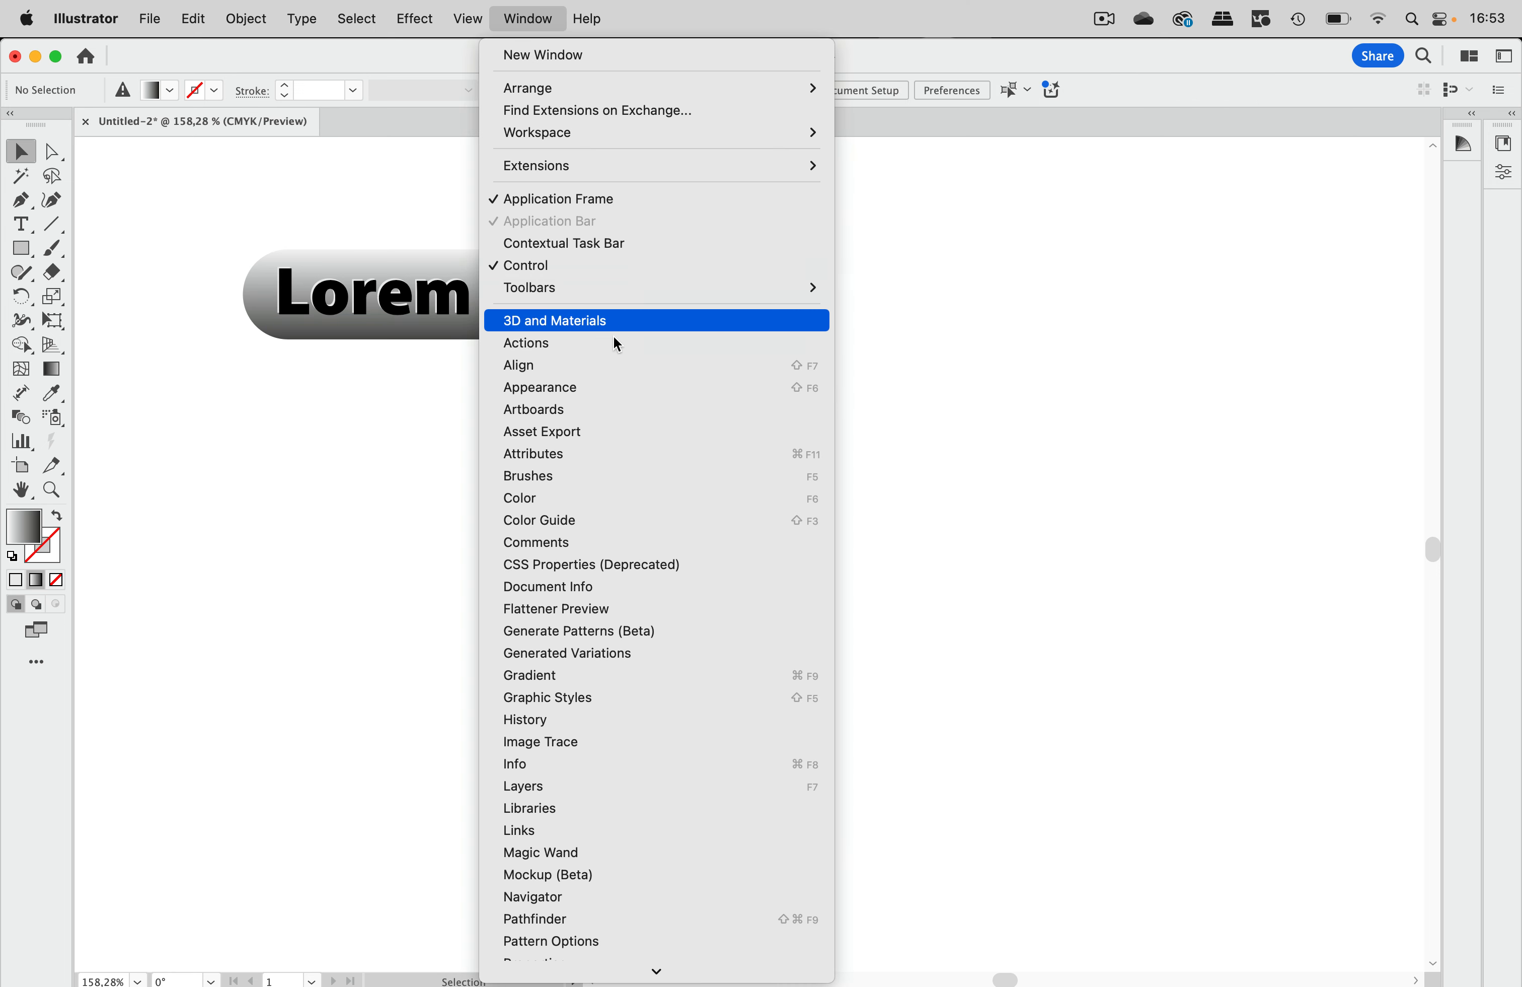
click(640, 388)
drag(825, 215, 958, 194)
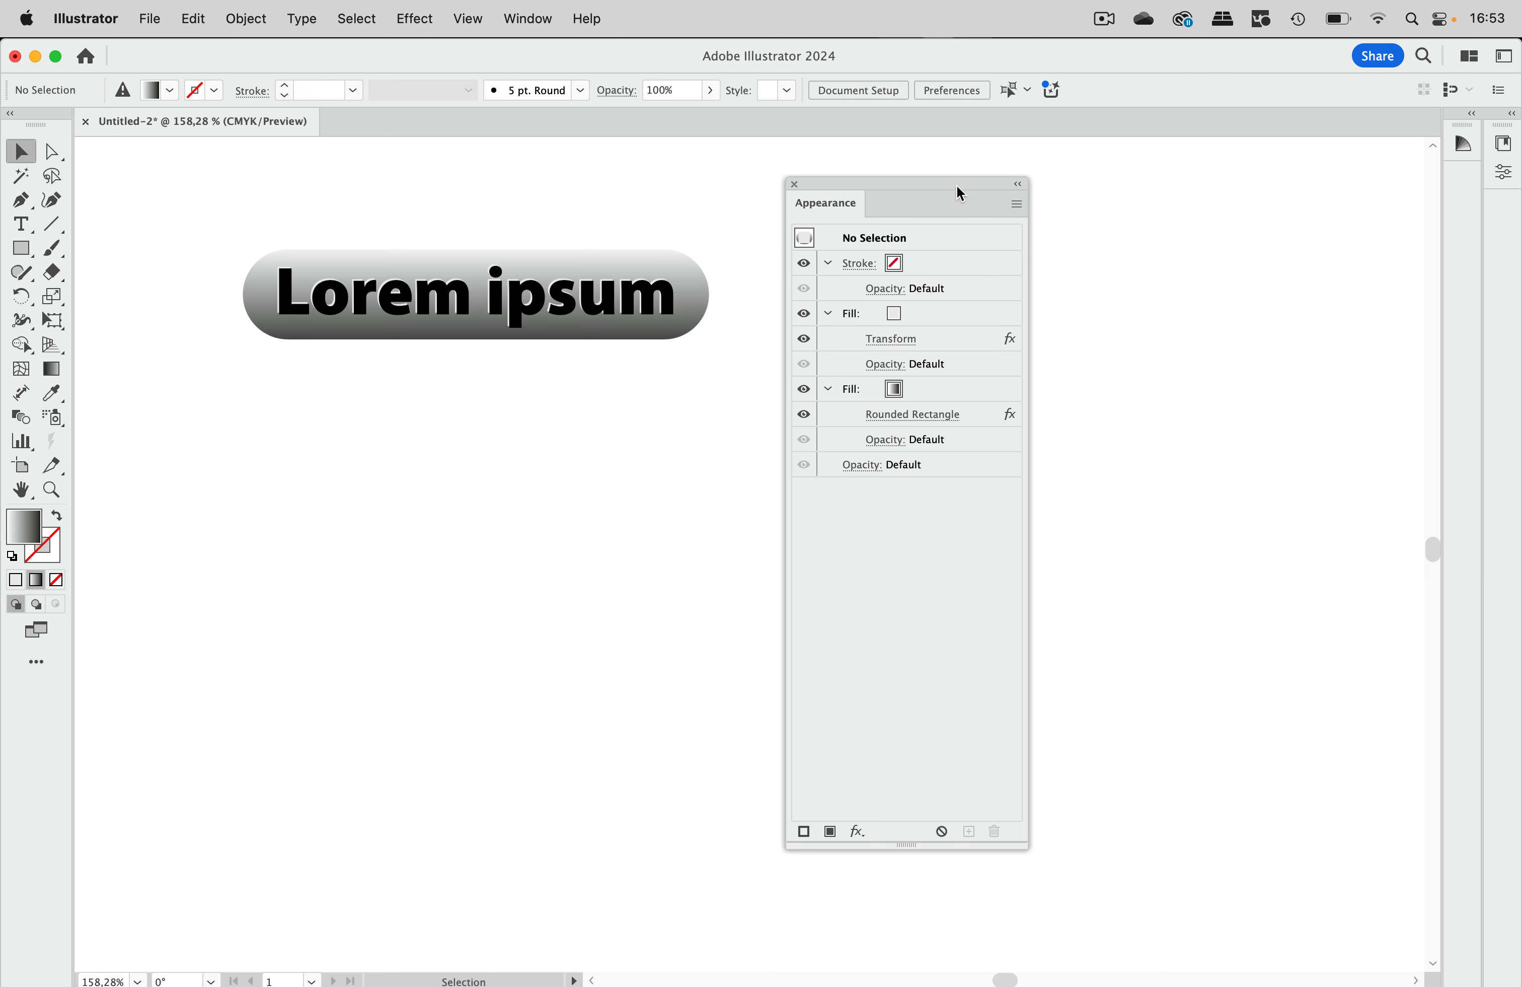
click(1020, 205)
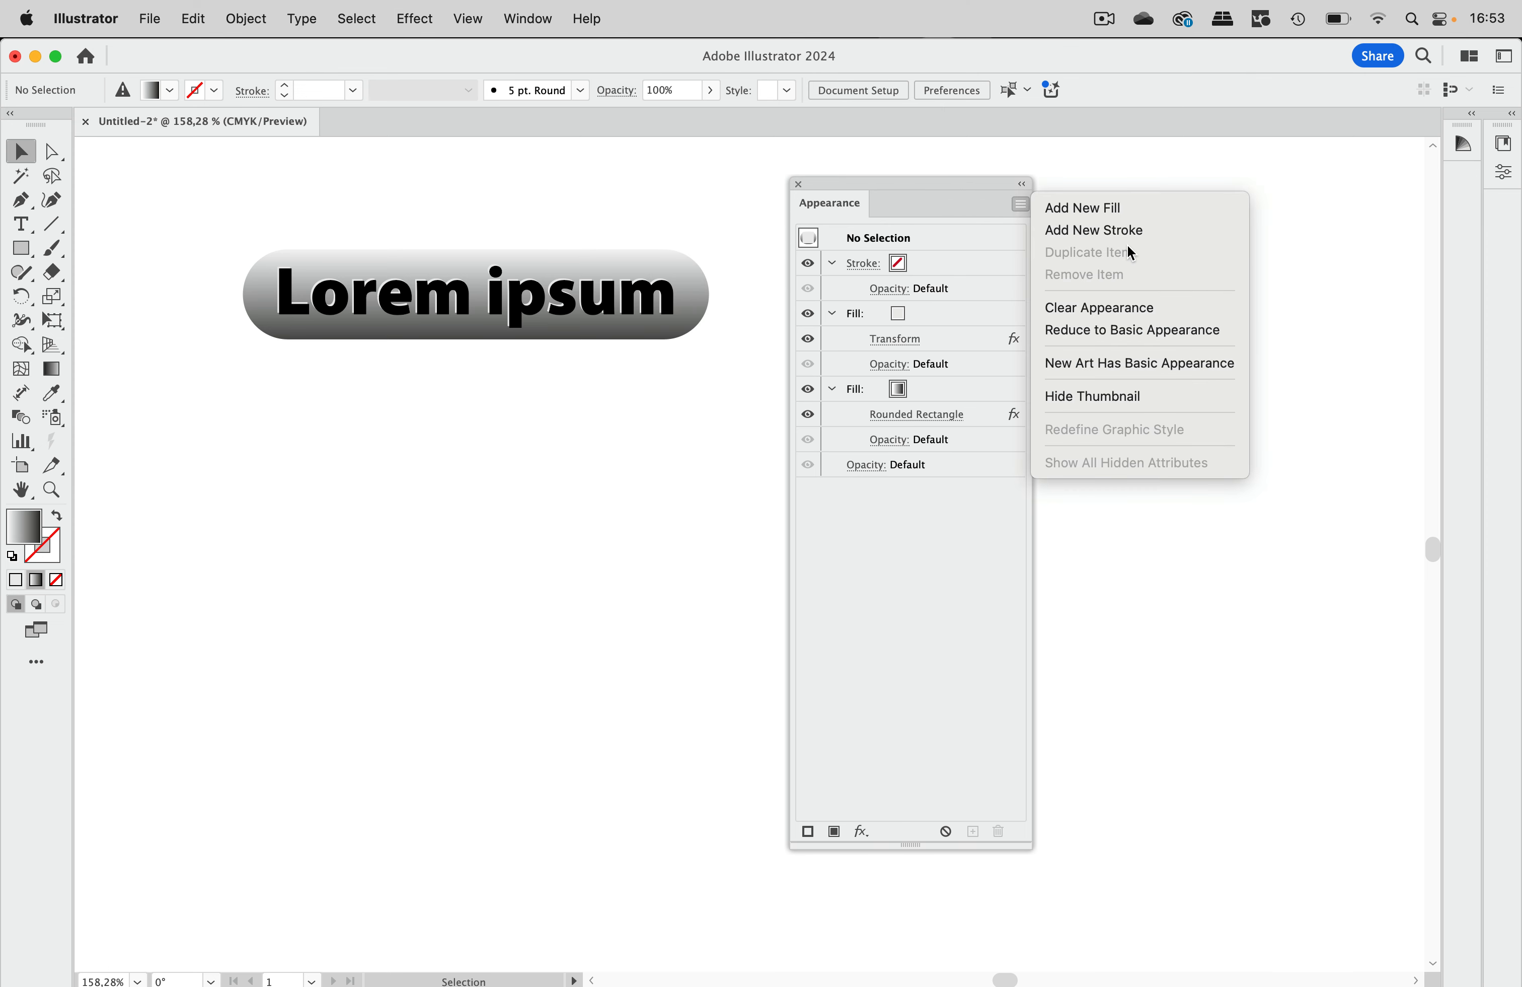
click(1129, 369)
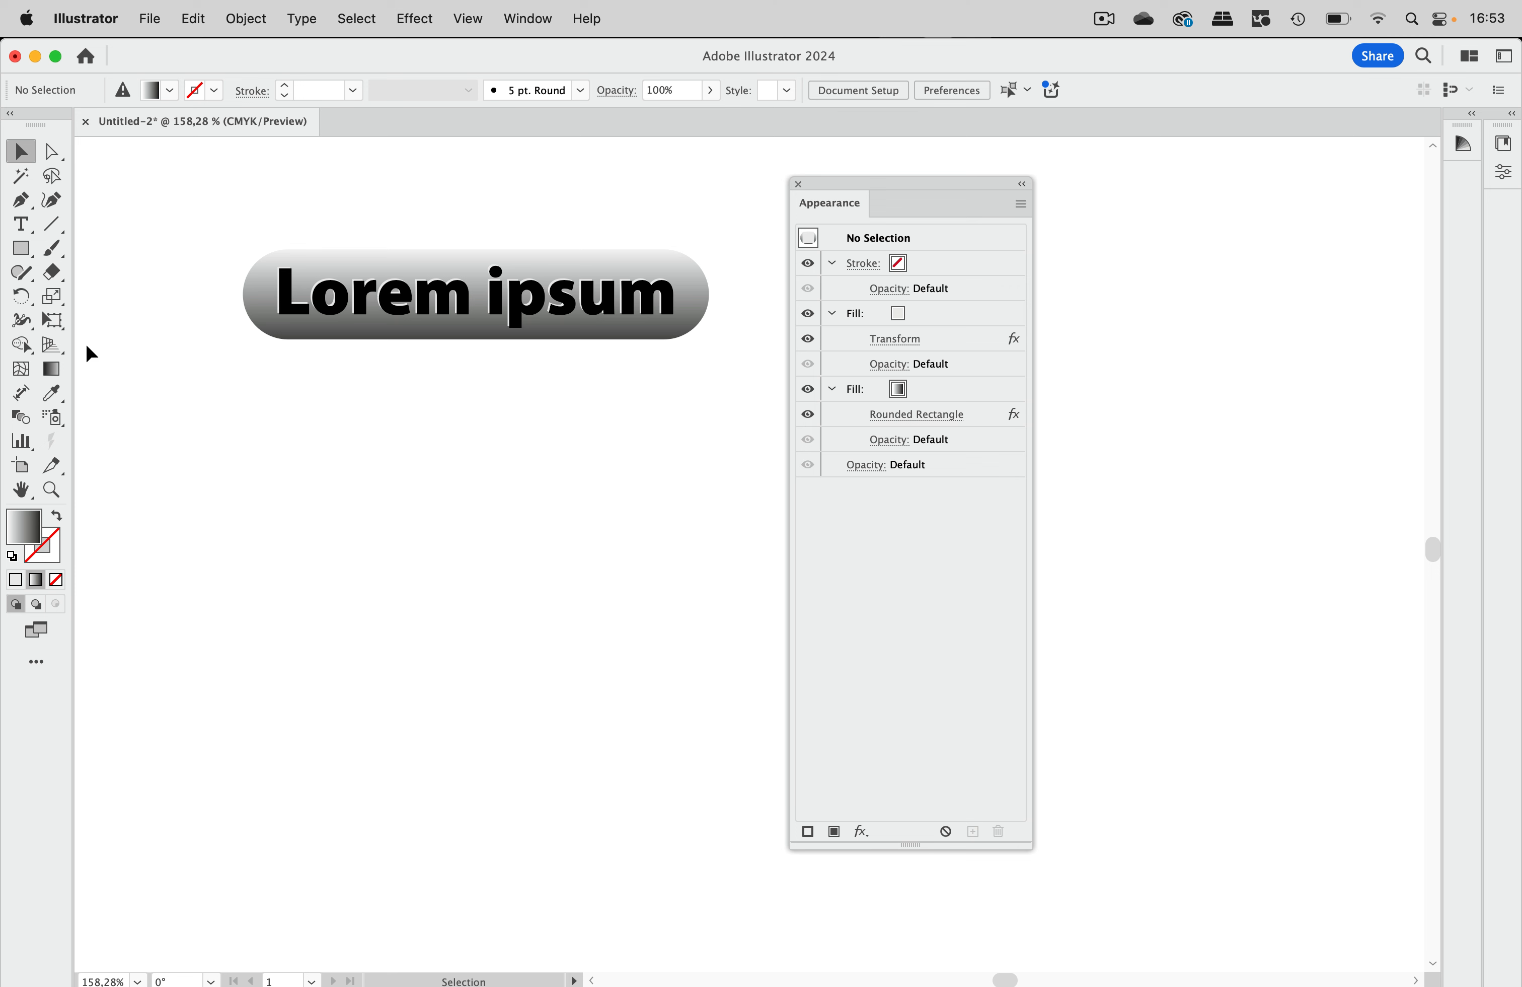
Create a new "Lorem ipsum" point text below the gradient button and align it roughly beneath the button's label
click(21, 224)
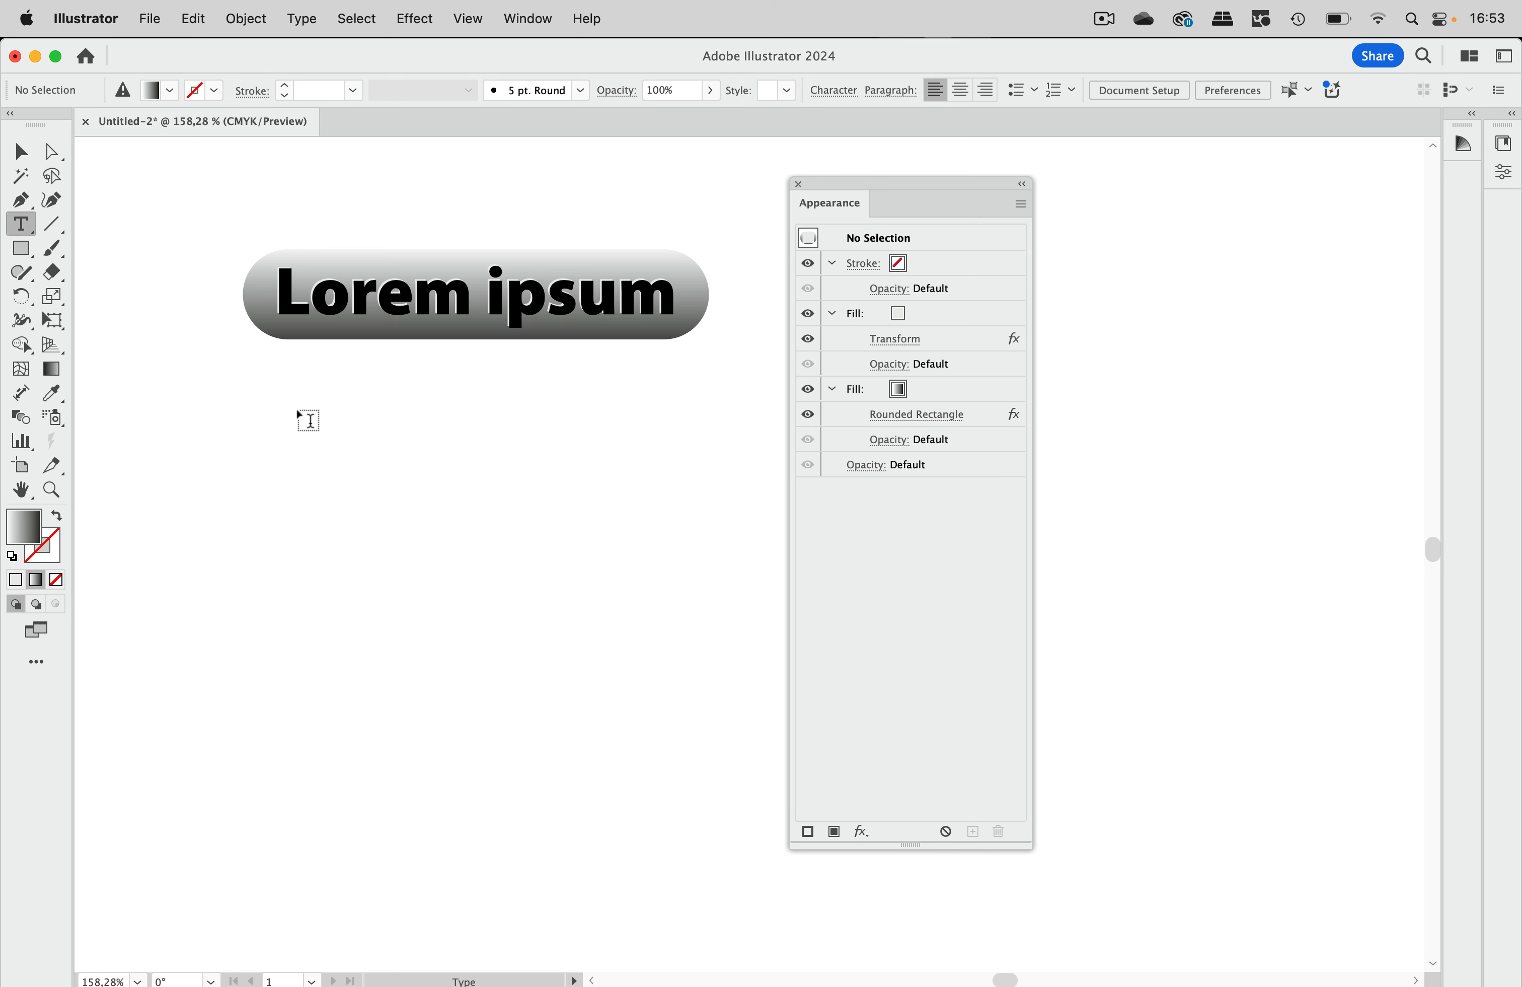
key(super)
click(296, 456)
click(18, 151)
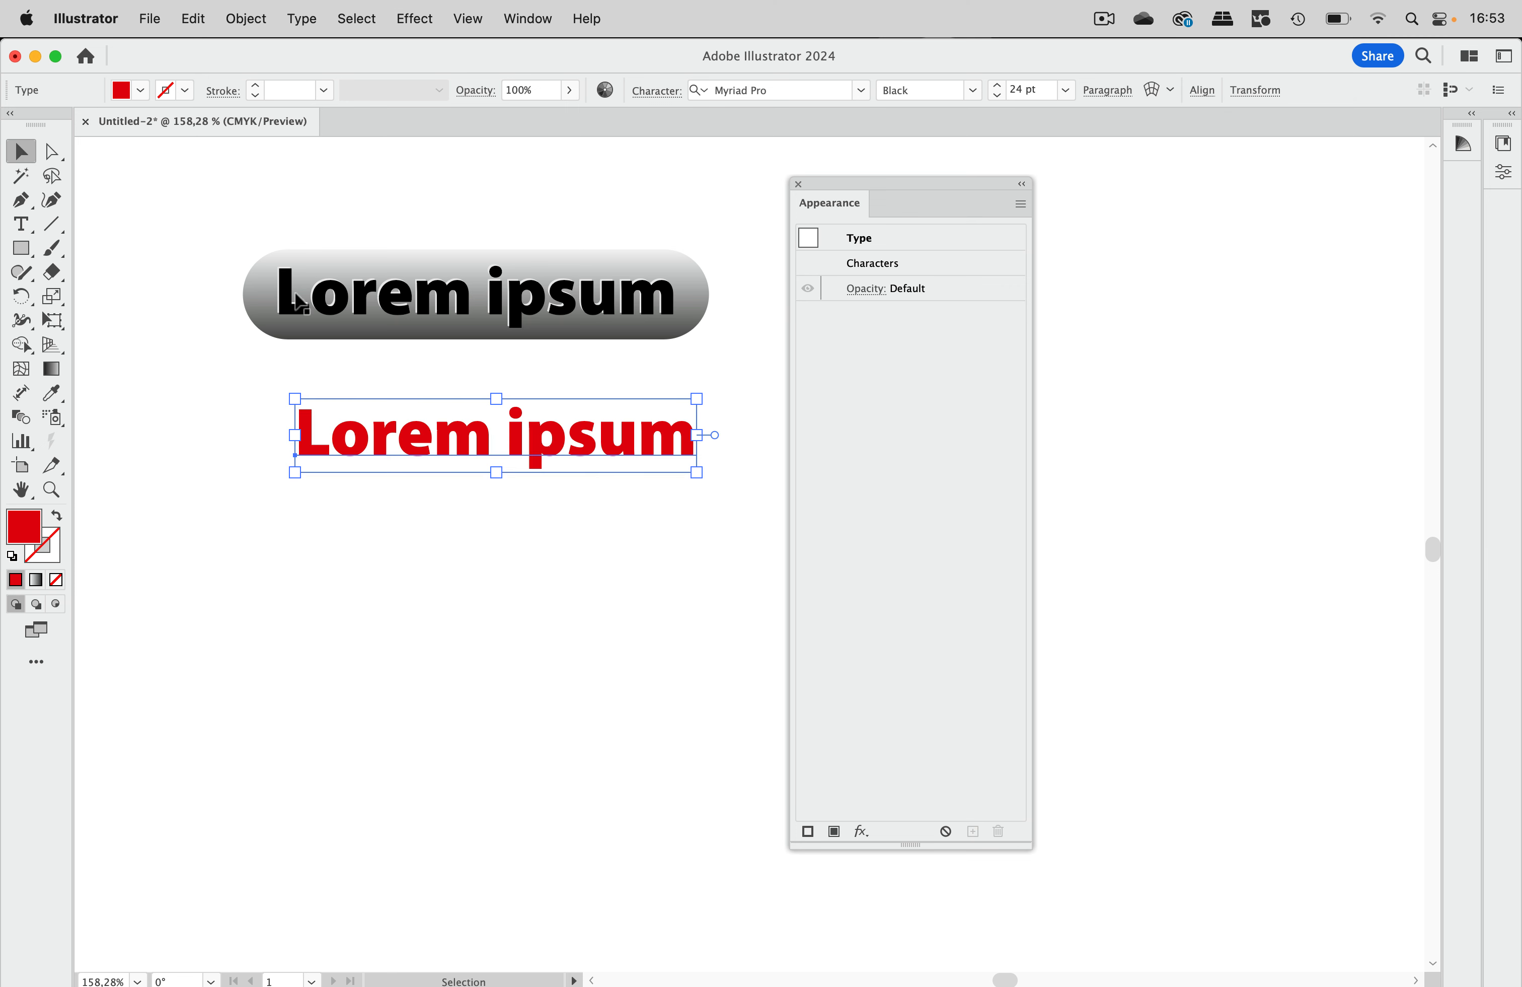
drag(490, 444, 477, 481)
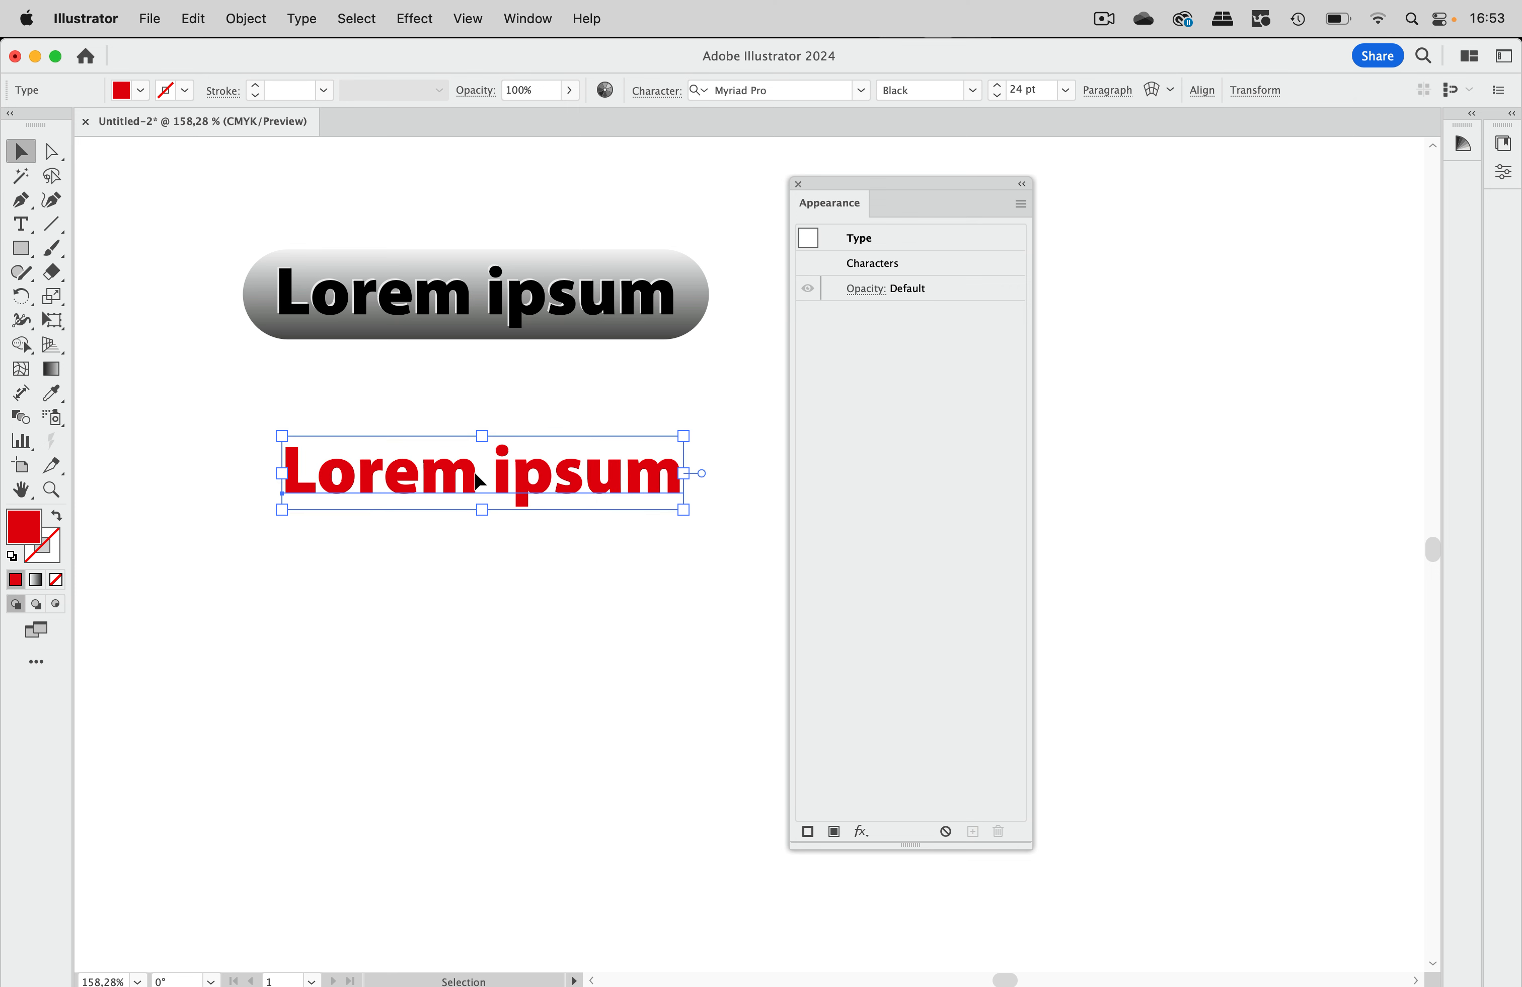
Set the new text's fill colour to black and deselect it
click(140, 89)
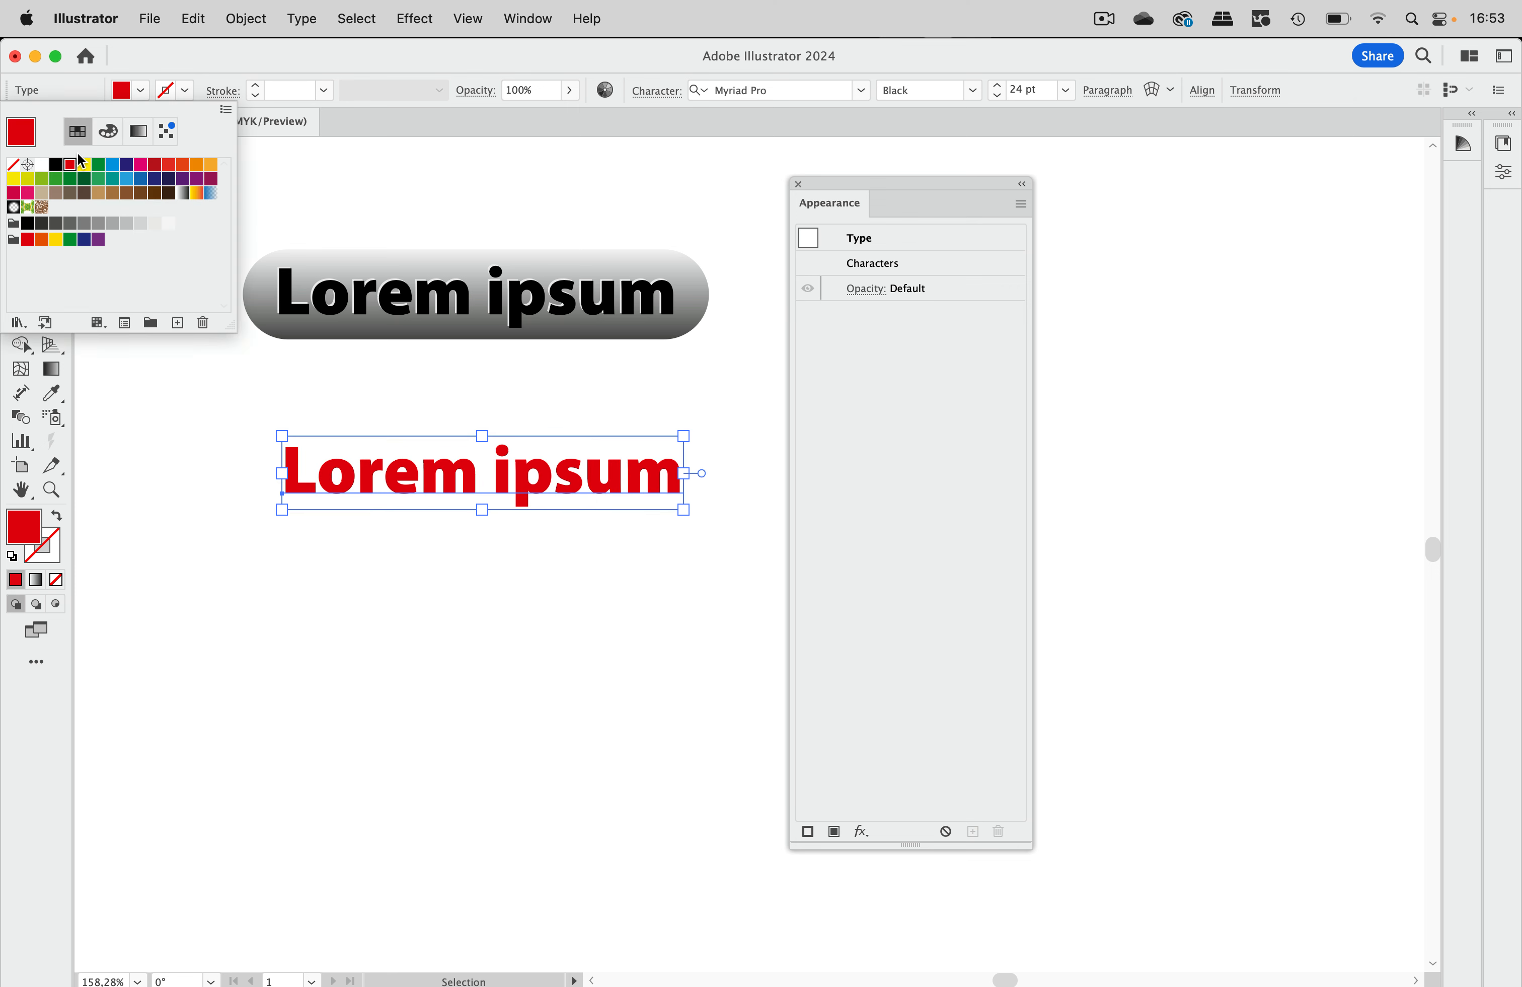
click(55, 165)
click(513, 372)
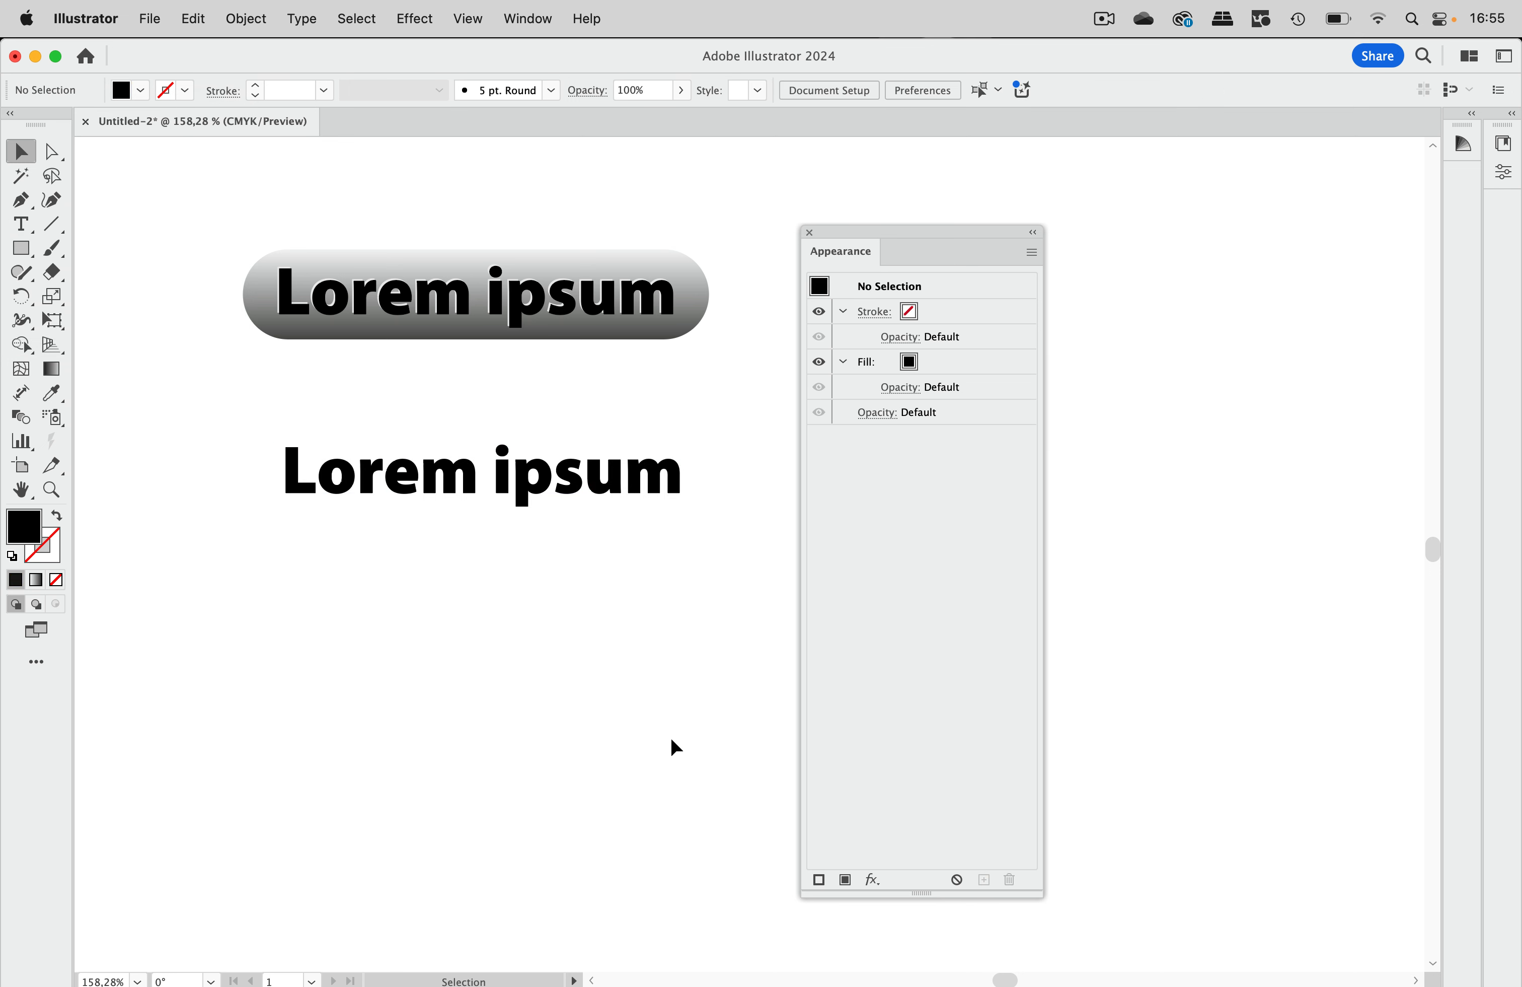
Add a new fill to the appearance of the lower "Lorem ipsum" text
click(666, 492)
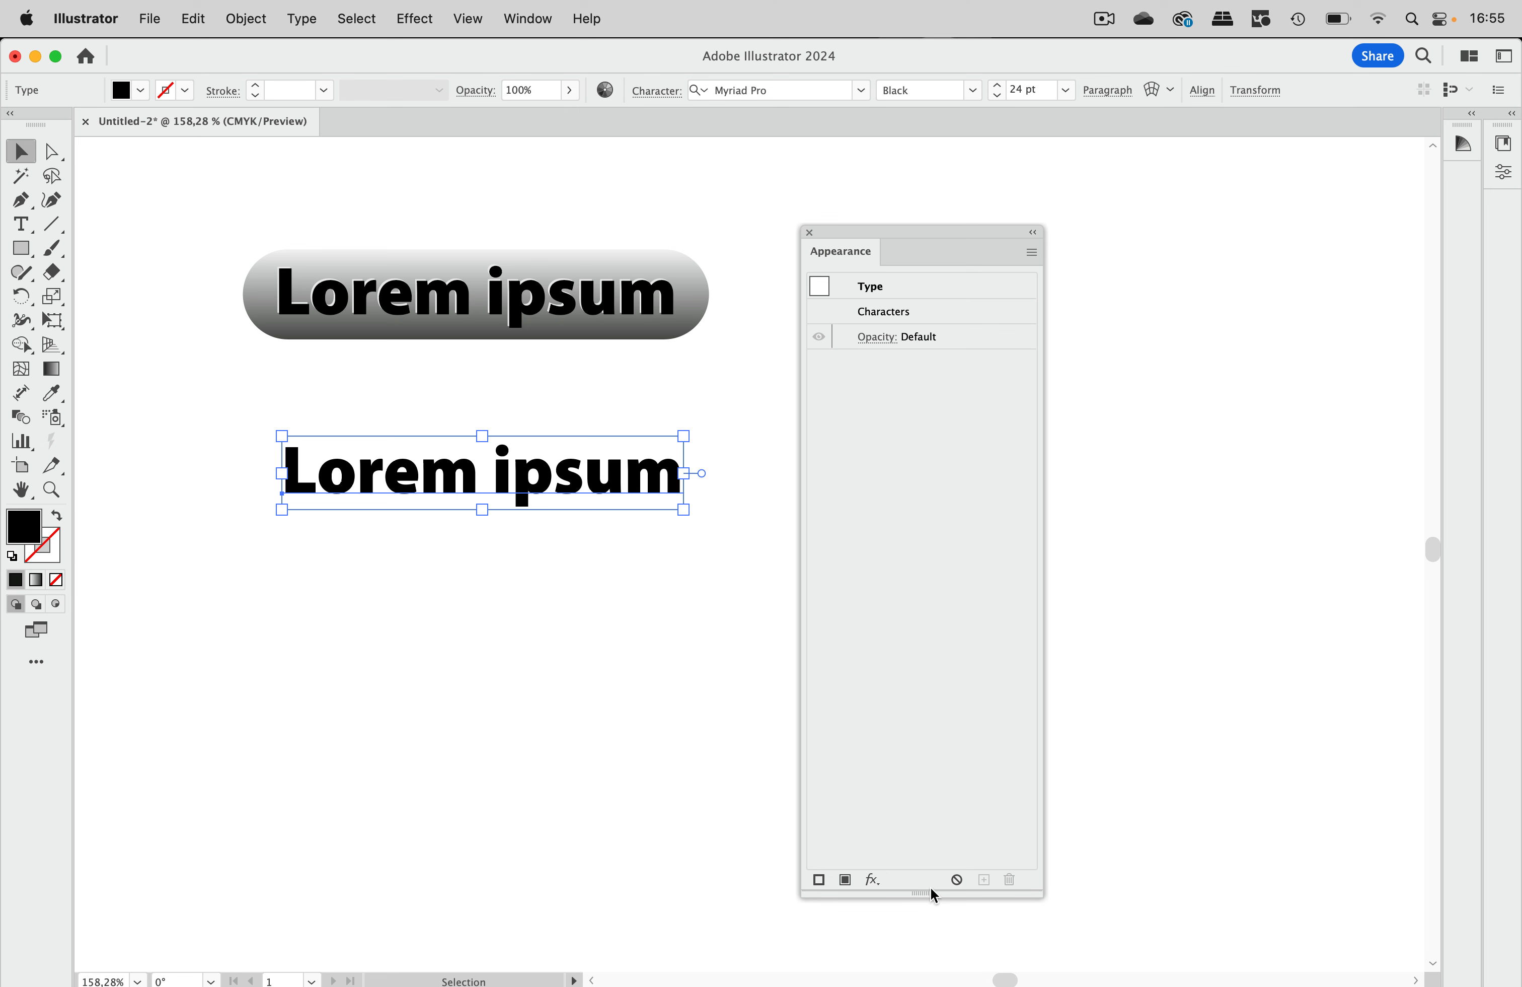
drag(921, 893, 921, 601)
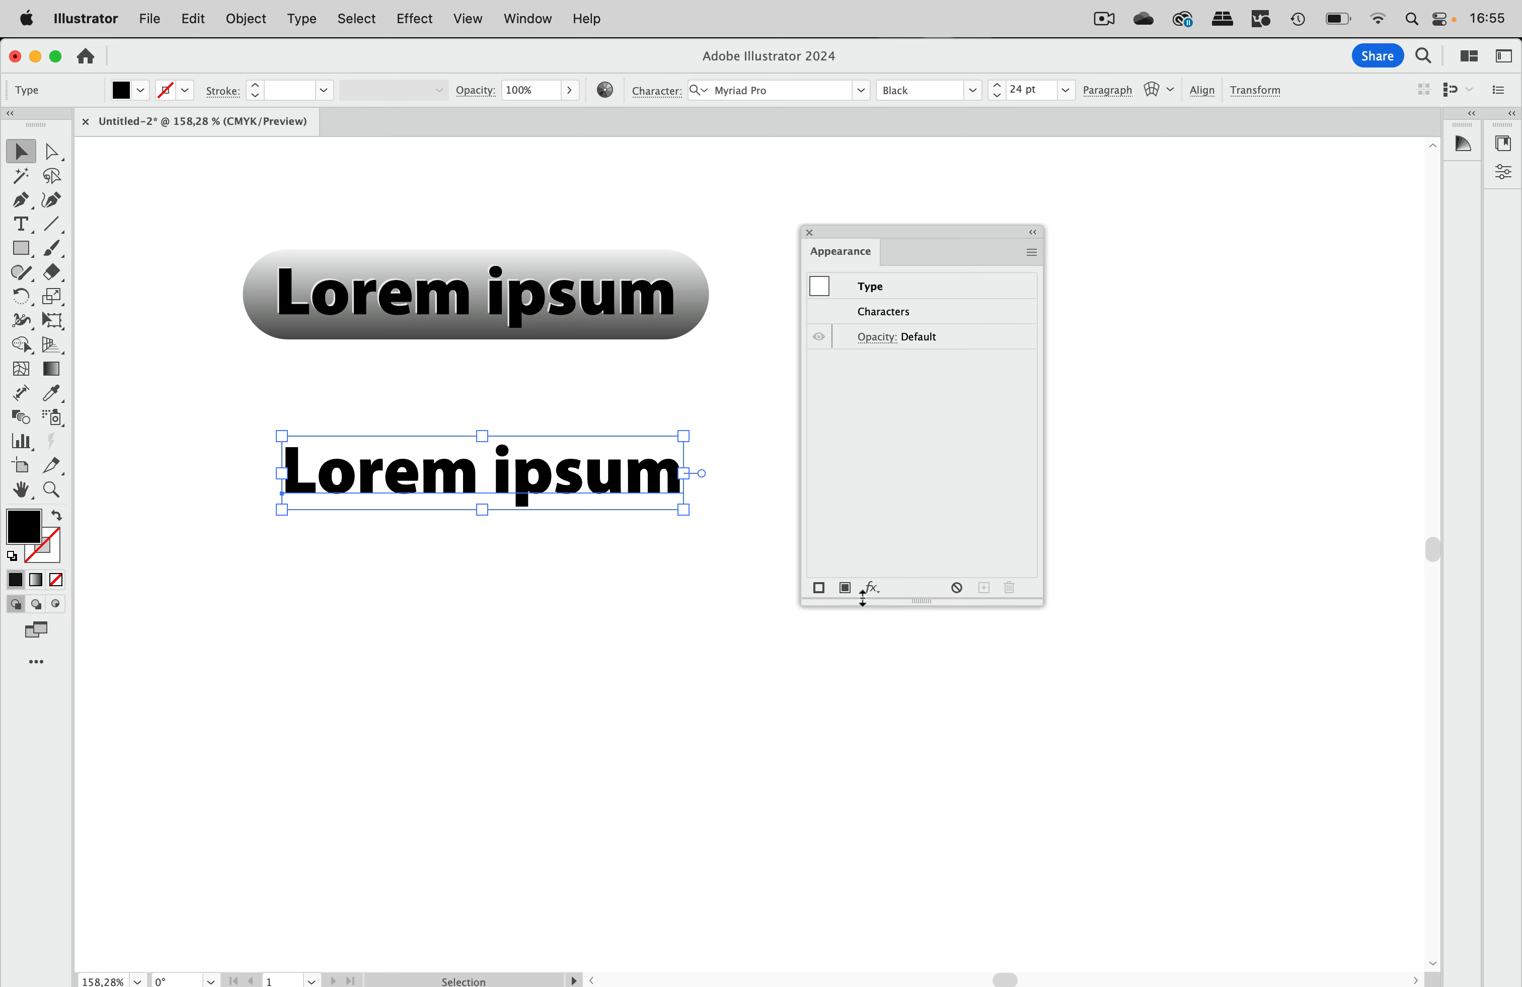
click(846, 588)
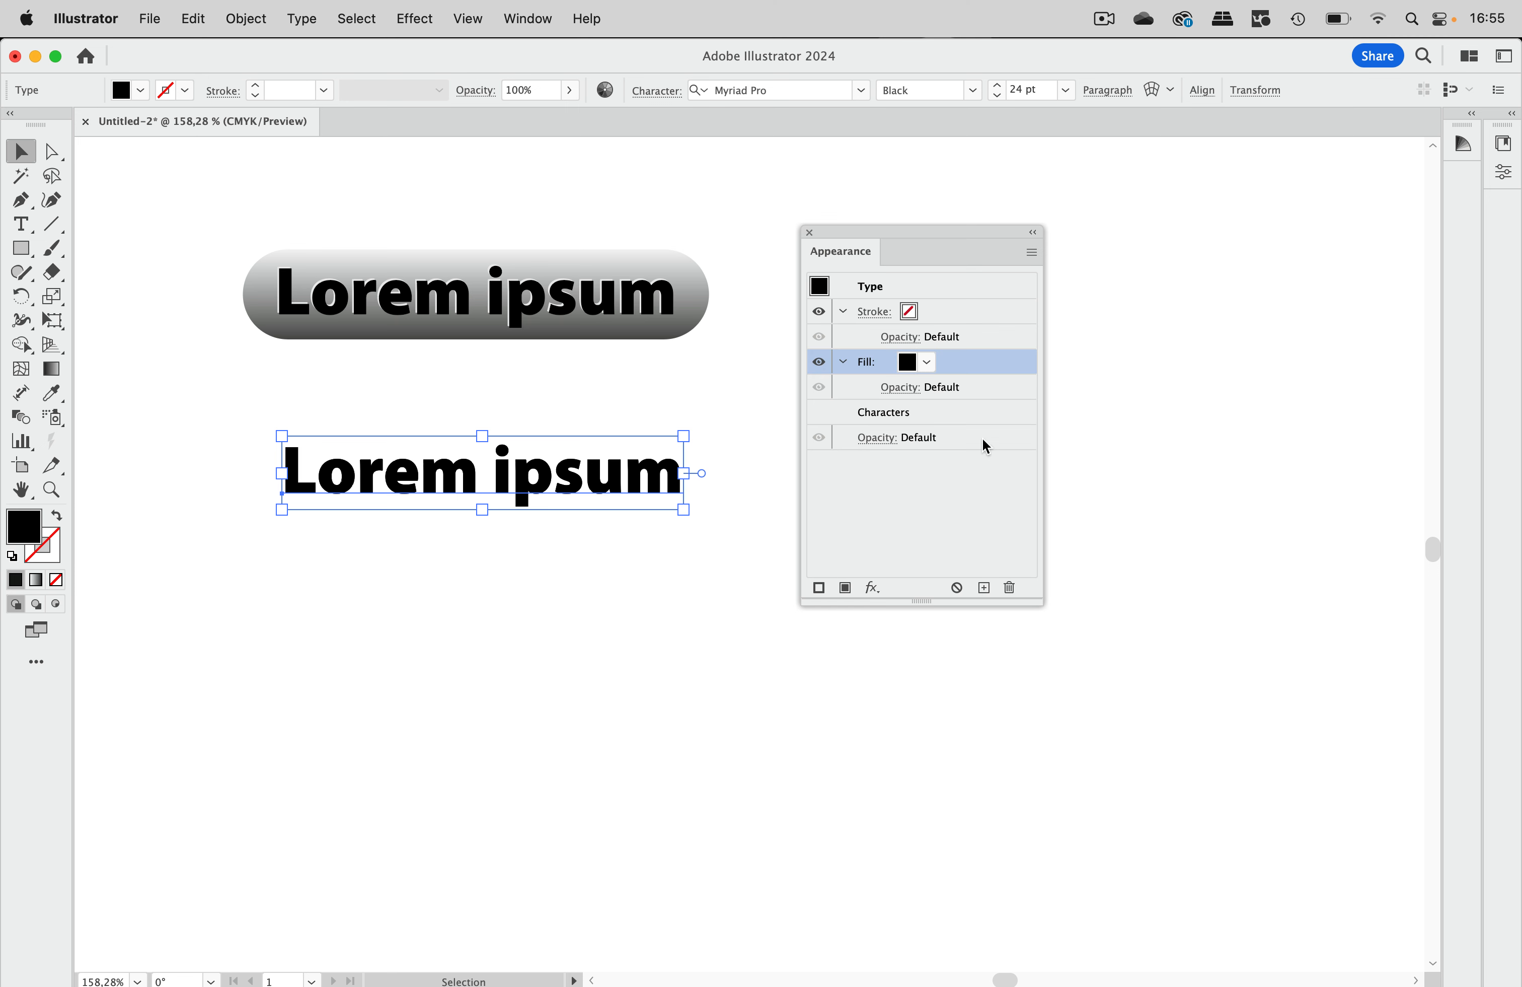
Apply the white-to-black gradient swatch to the lower text's added fill
click(863, 420)
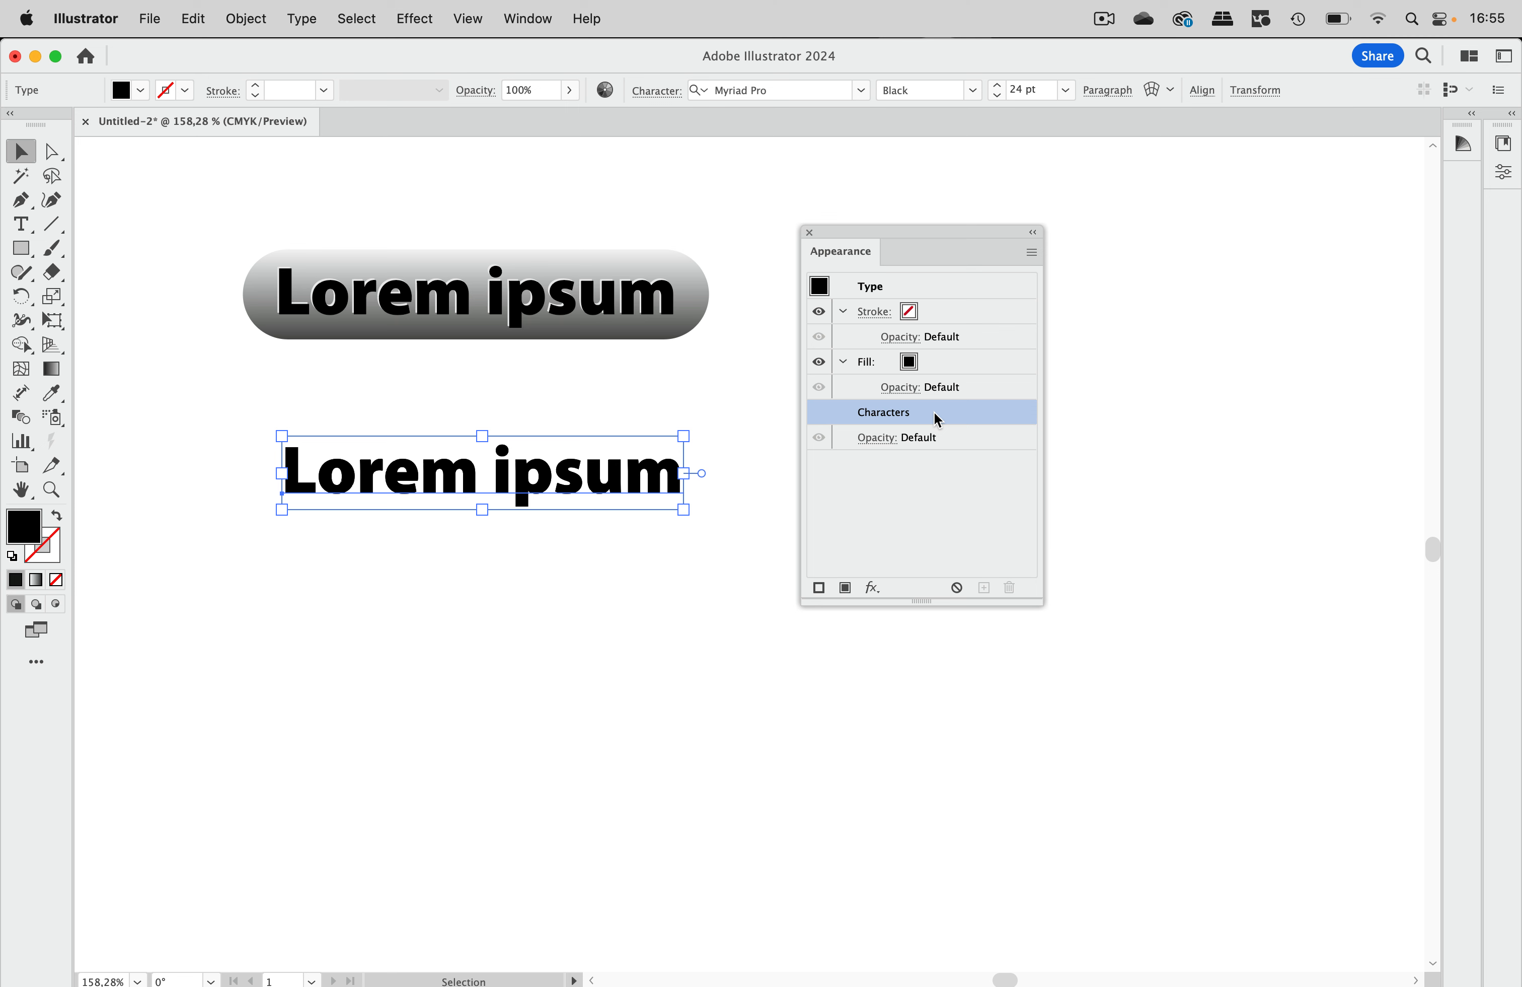
click(953, 374)
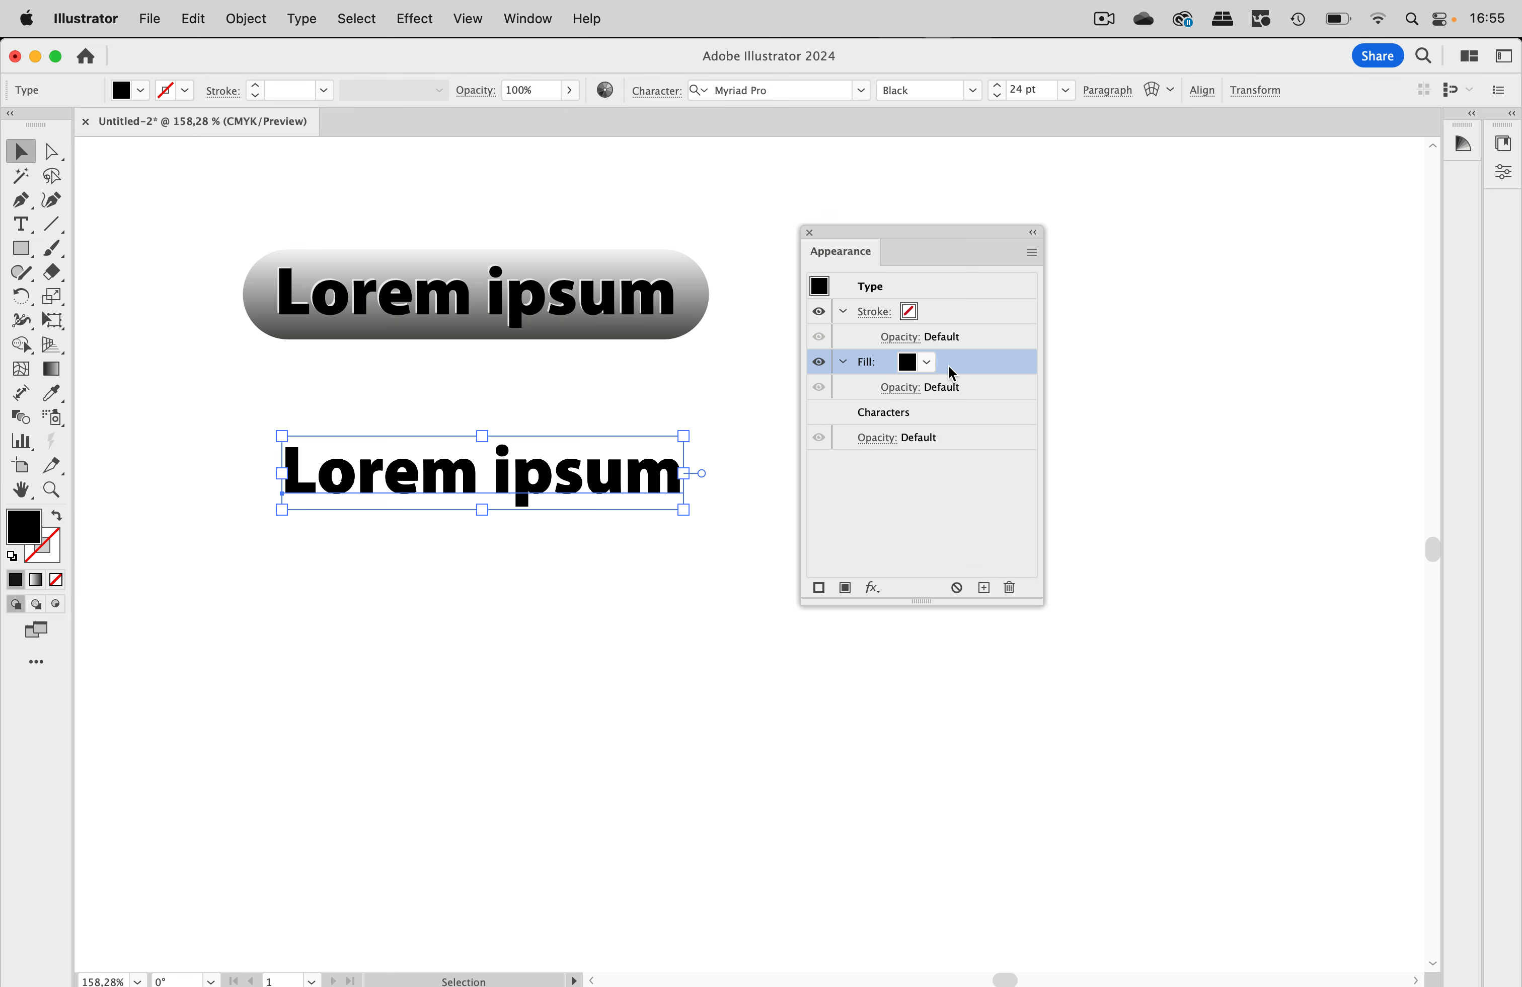
click(926, 361)
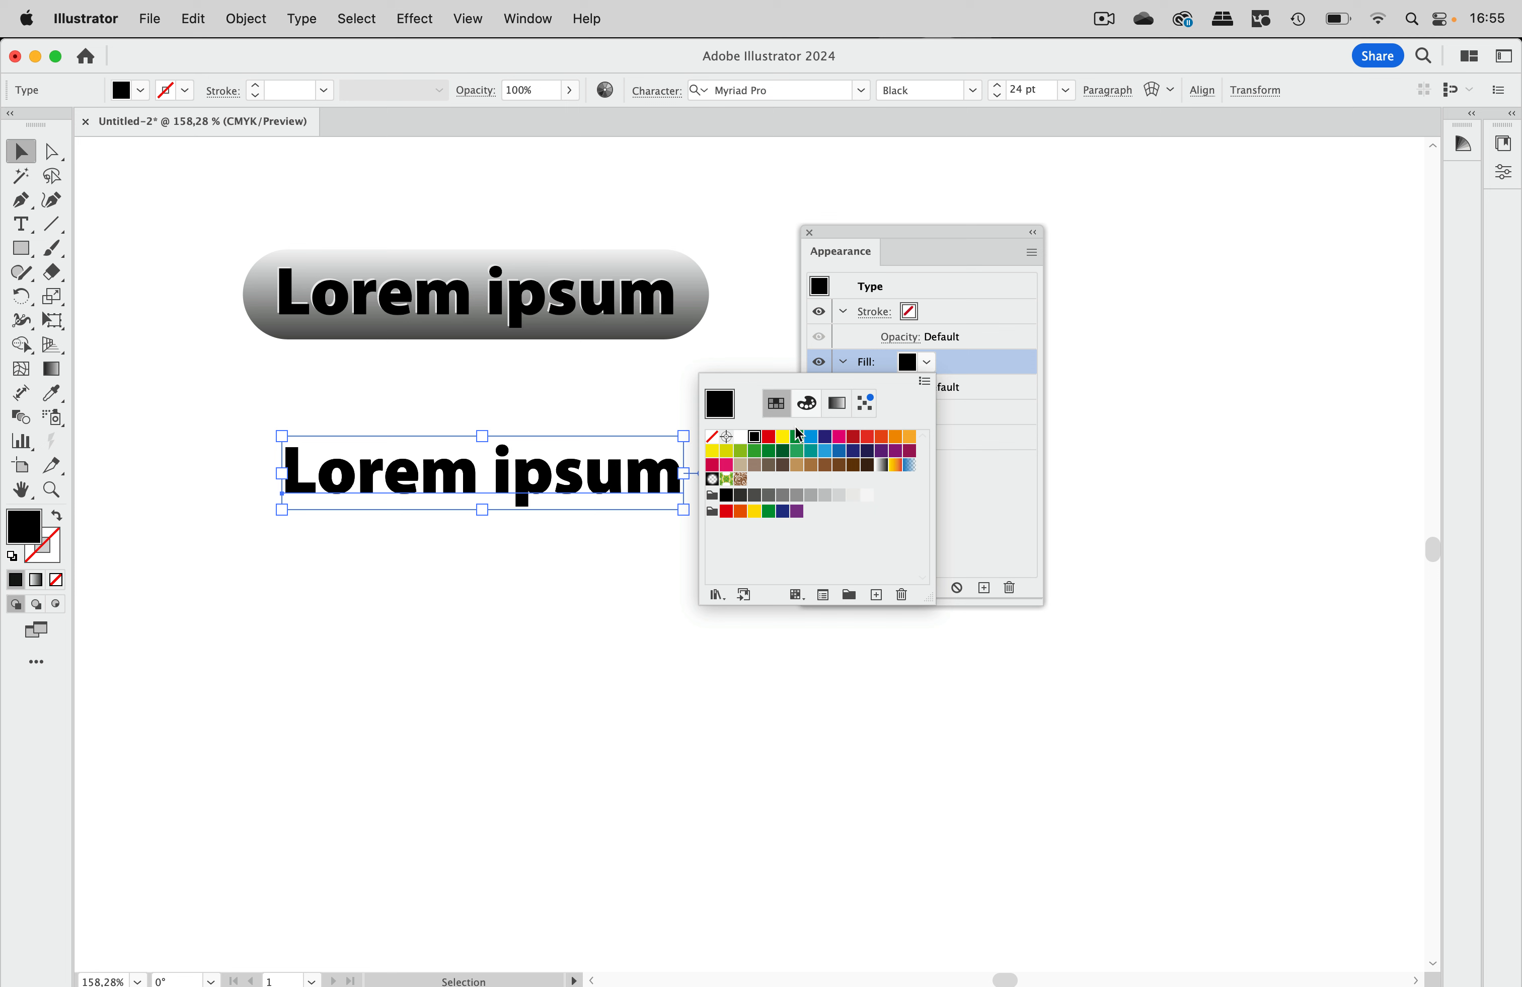
click(881, 465)
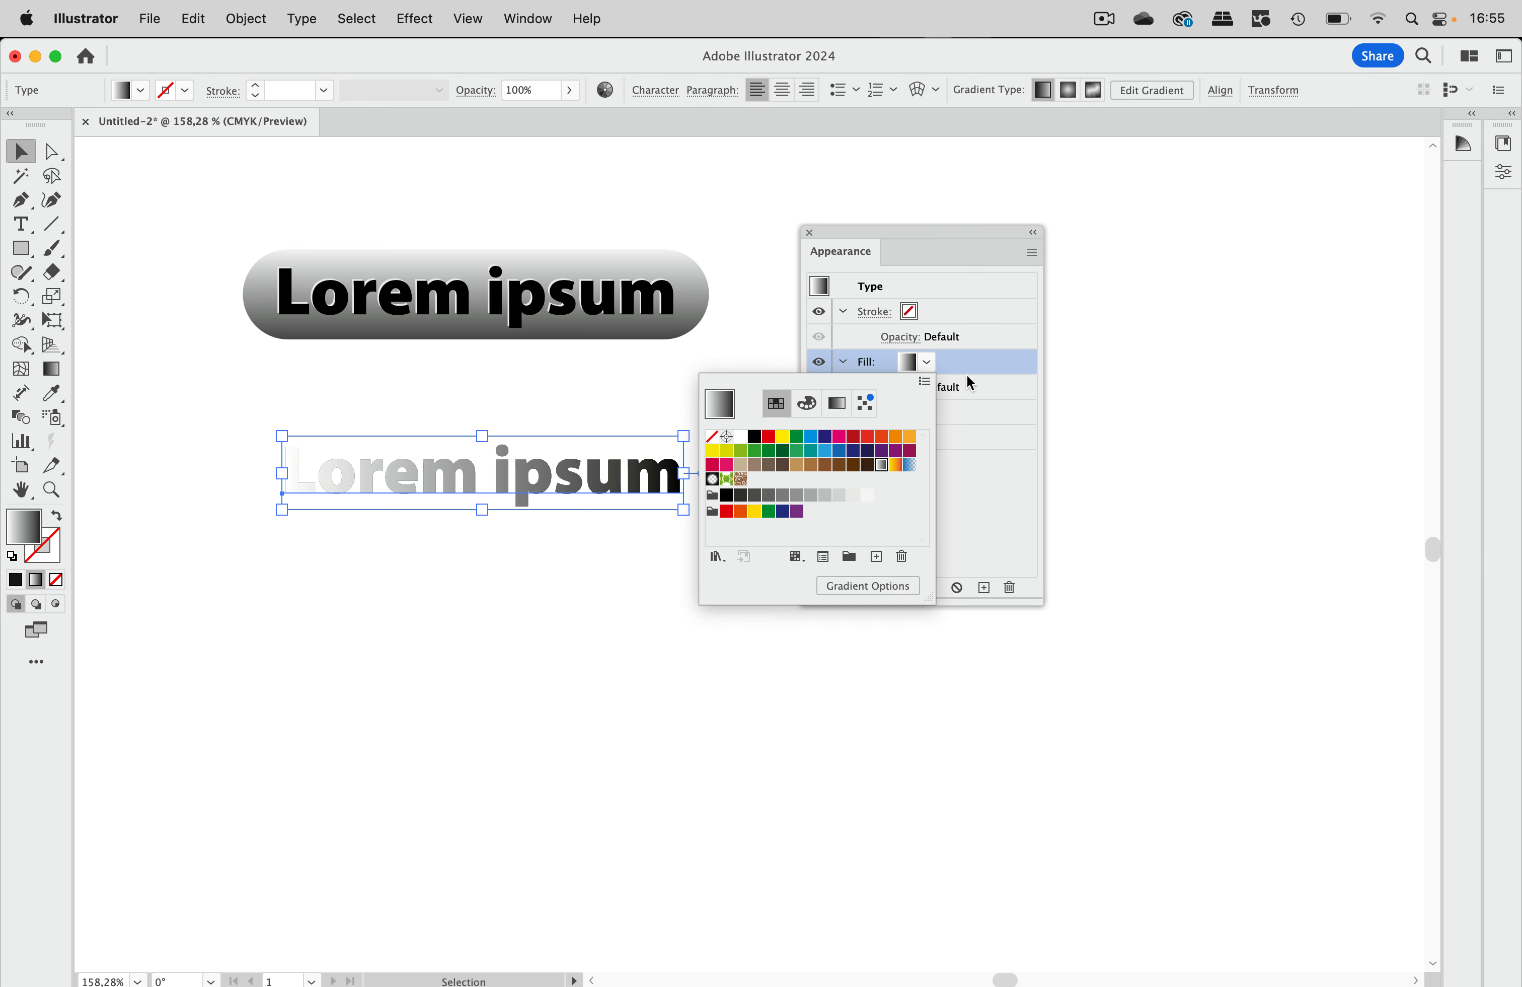
click(985, 373)
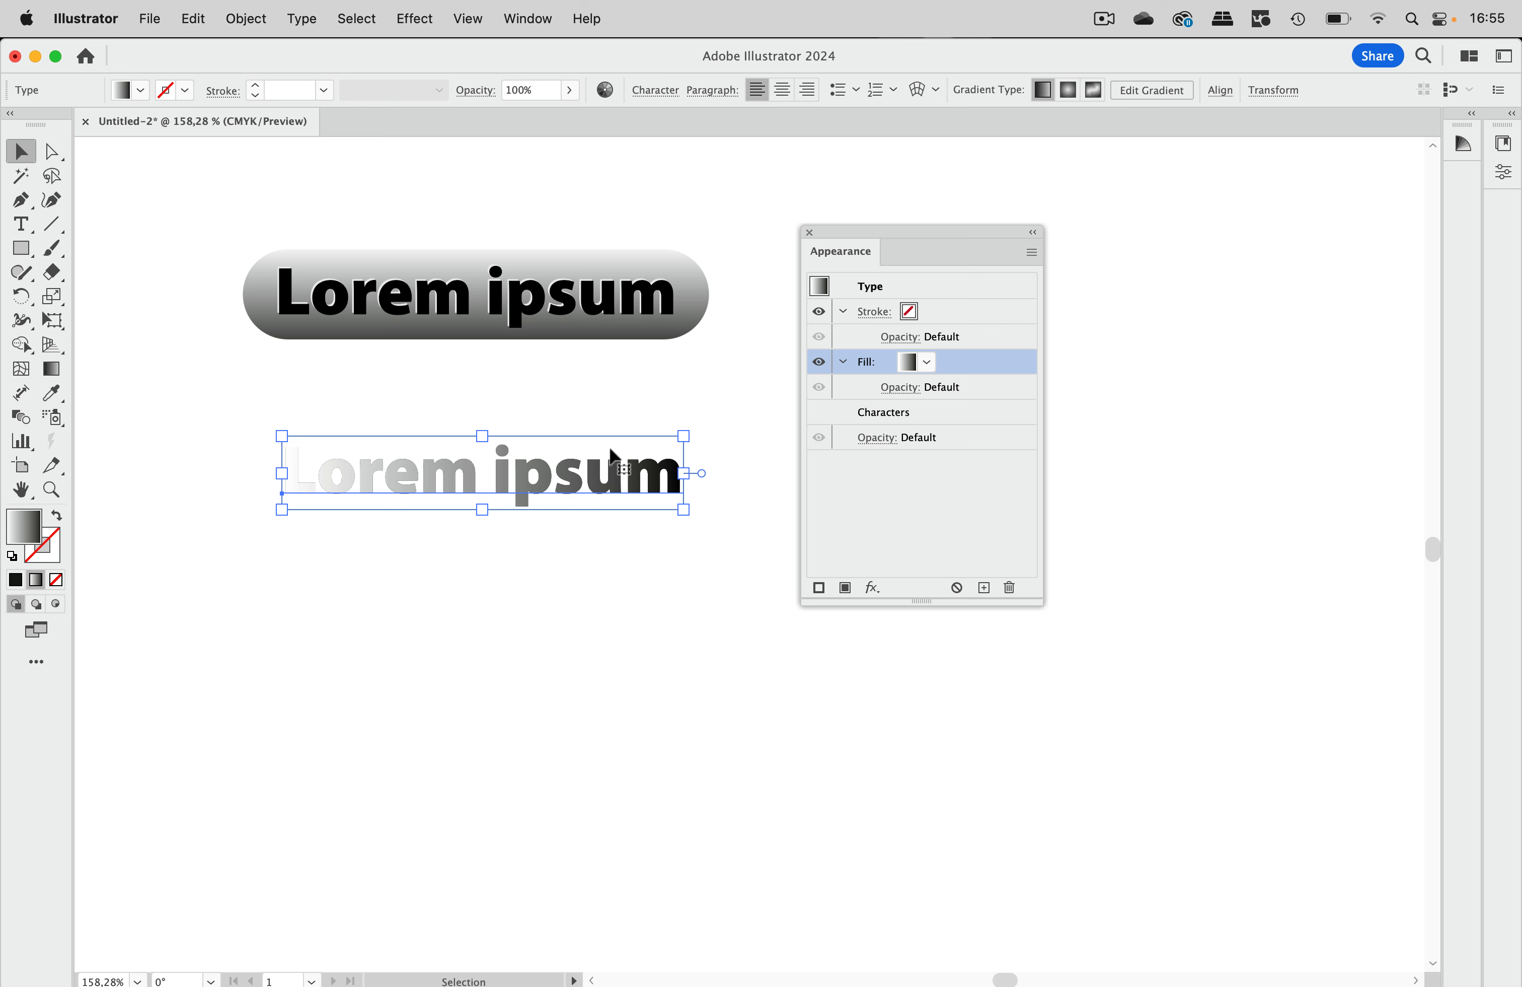
Start a Convert to Shape Rounded Rectangle effect on the gradient fill, with a relative extra width of 4 mm
click(421, 18)
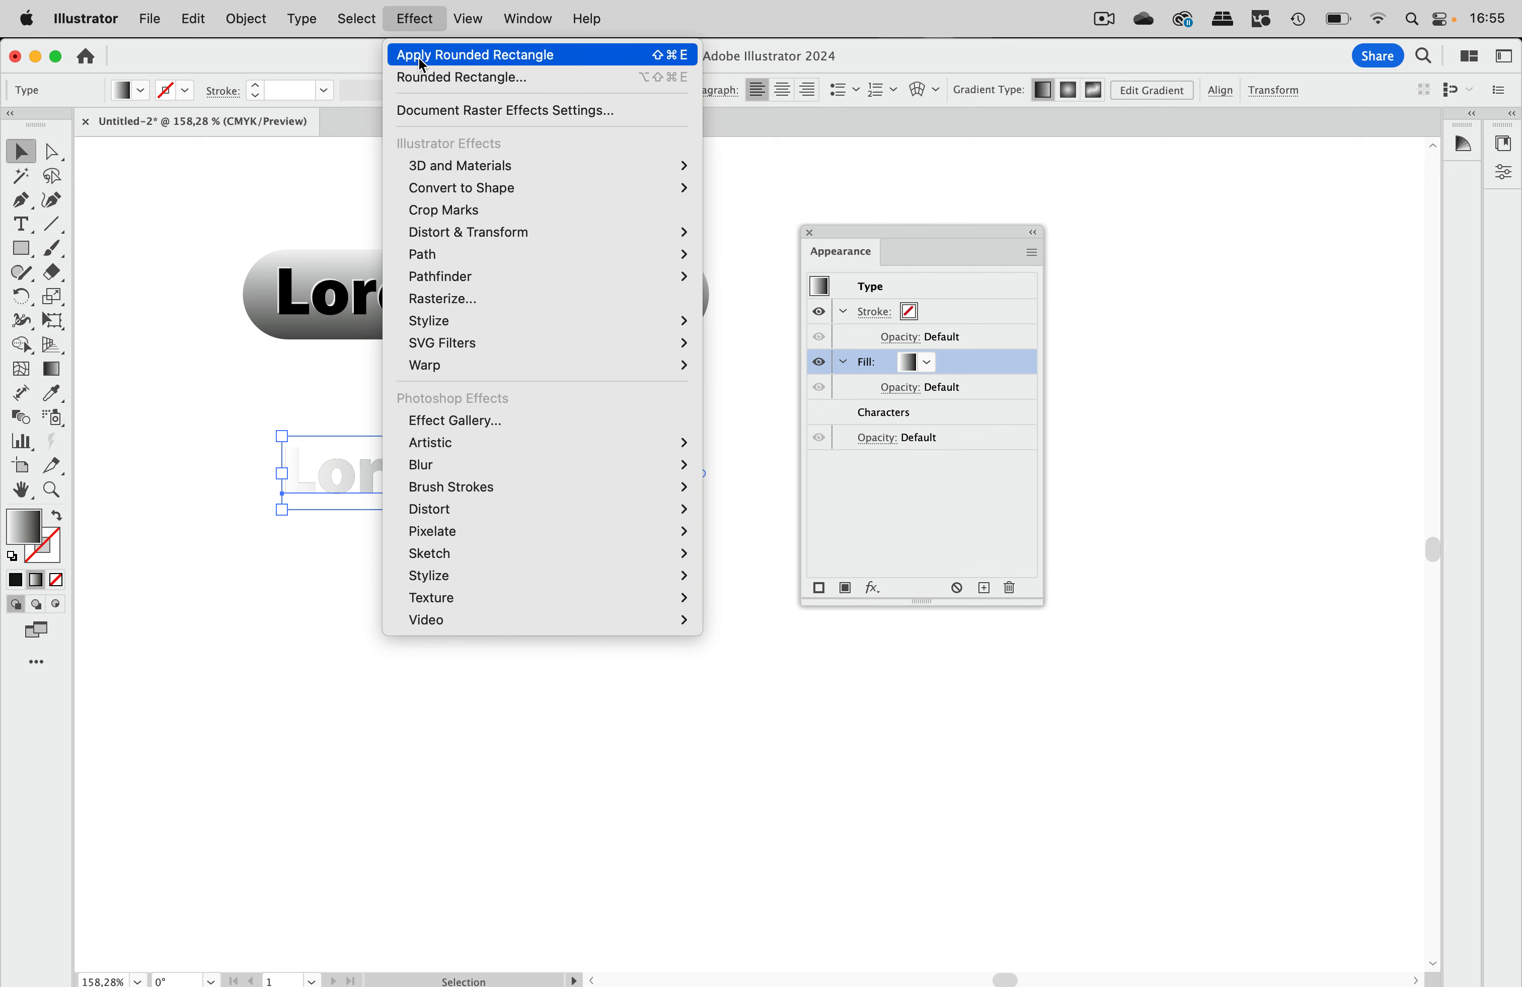
key(Escape)
click(417, 16)
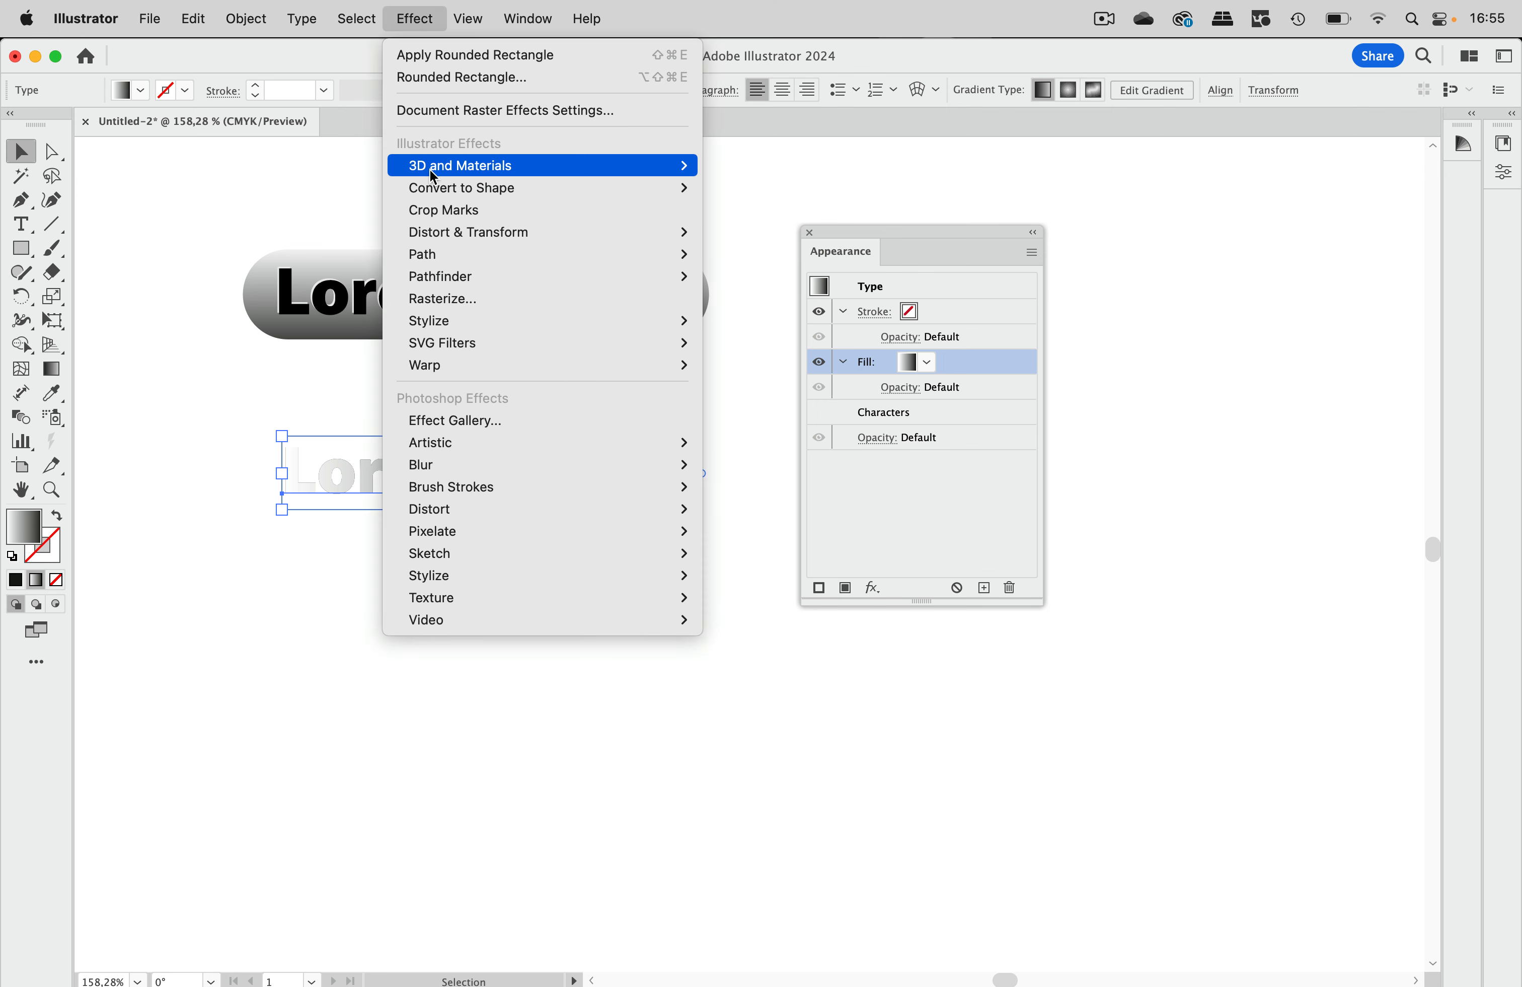
mouse_move(430, 193)
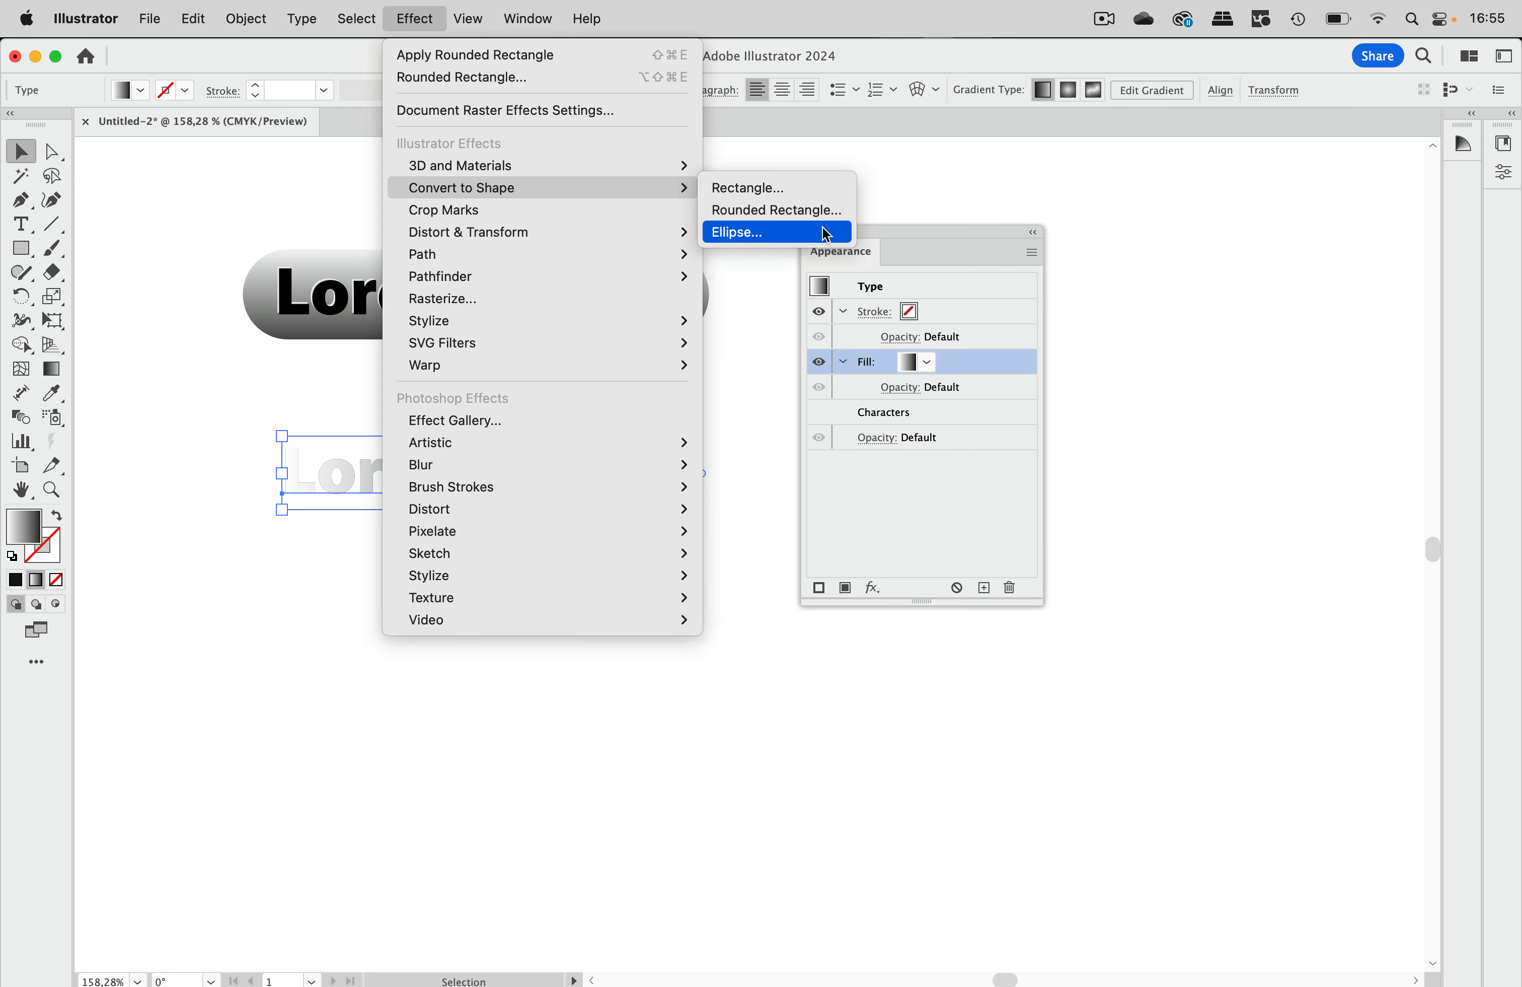
click(833, 210)
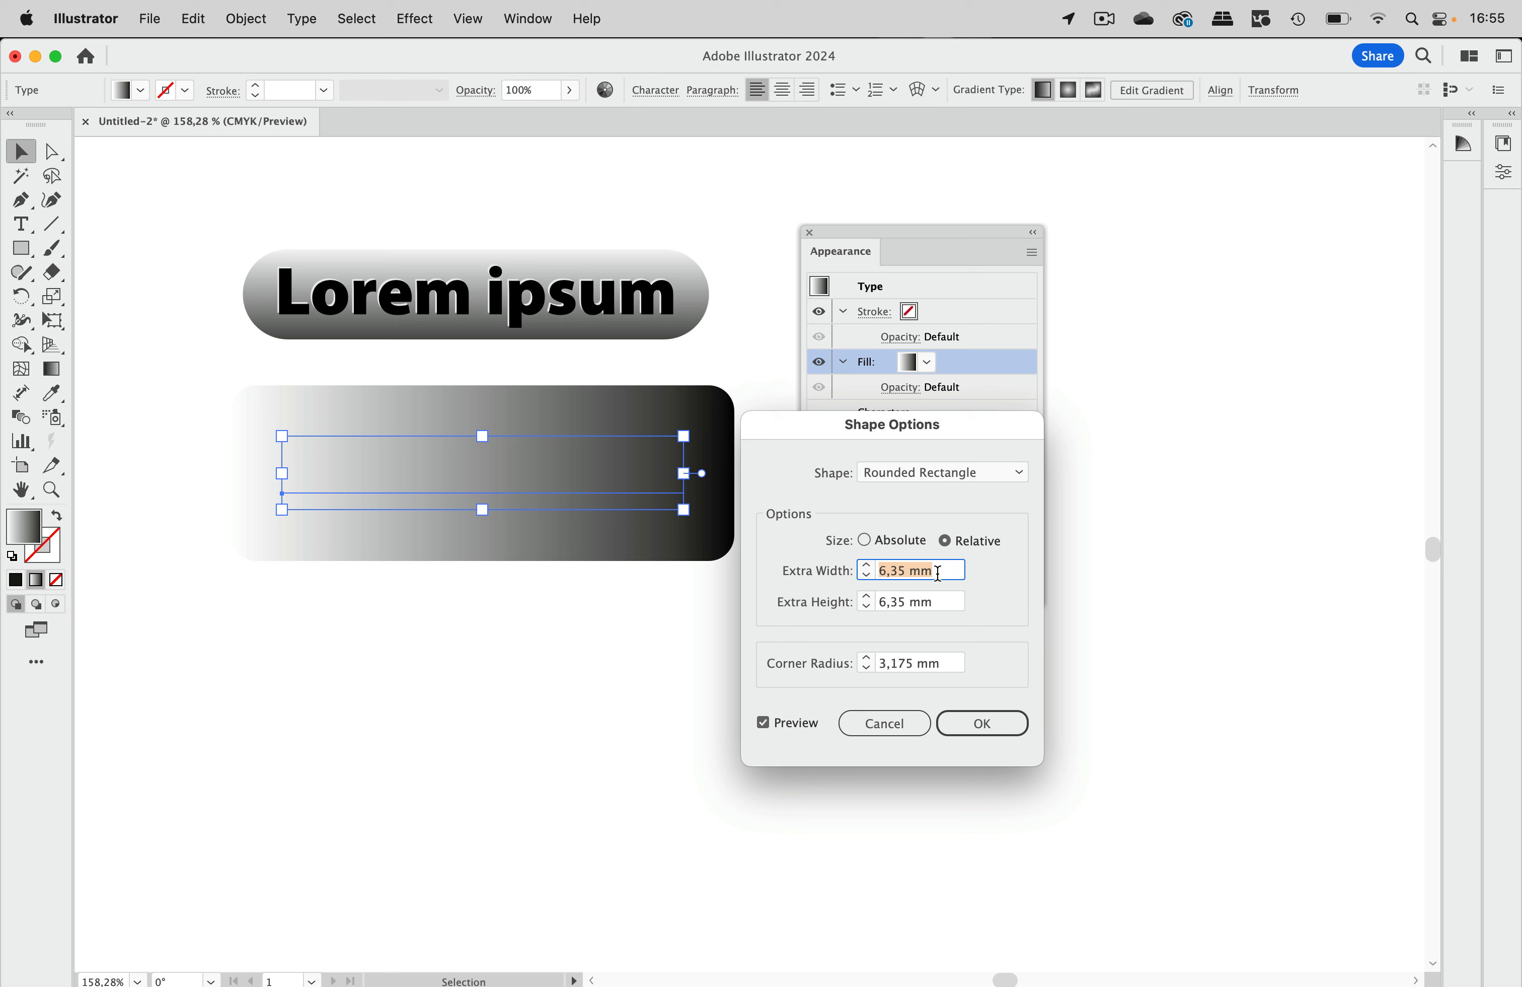
click(864, 575)
click(864, 575)
click(864, 575)
Set the rounded rectangle's extra height to 0 mm and corner radius to 8 mm, and apply the effect
click(867, 606)
click(867, 606)
click(867, 606)
click(867, 606)
click(868, 606)
click(868, 607)
click(867, 606)
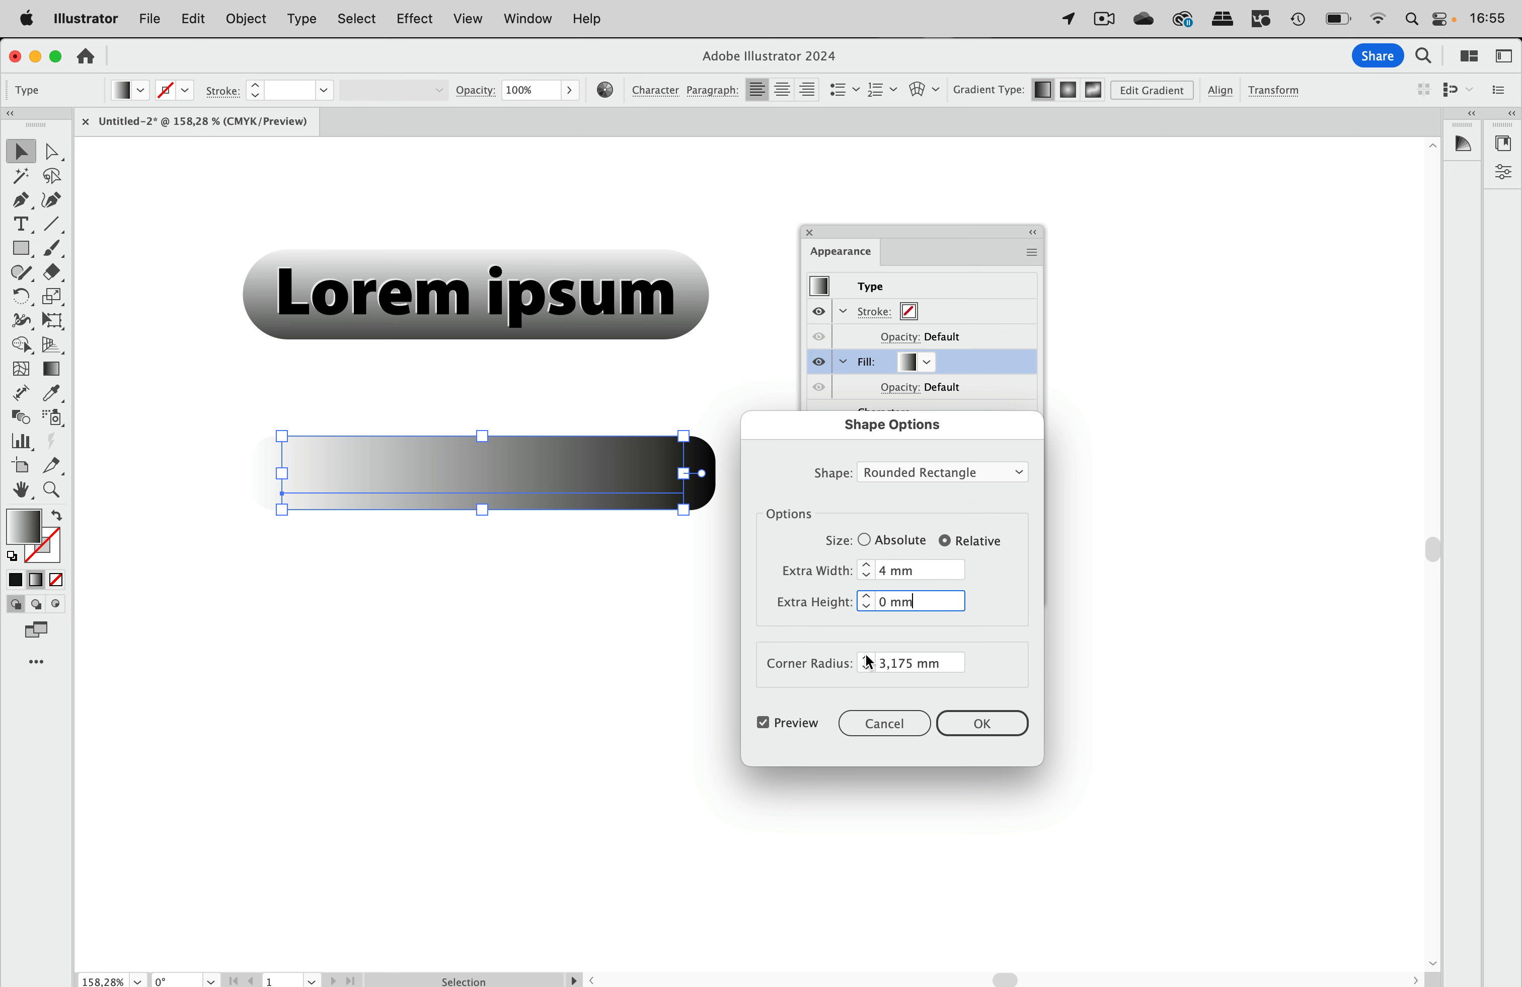
click(868, 658)
click(868, 658)
click(868, 658)
click(869, 658)
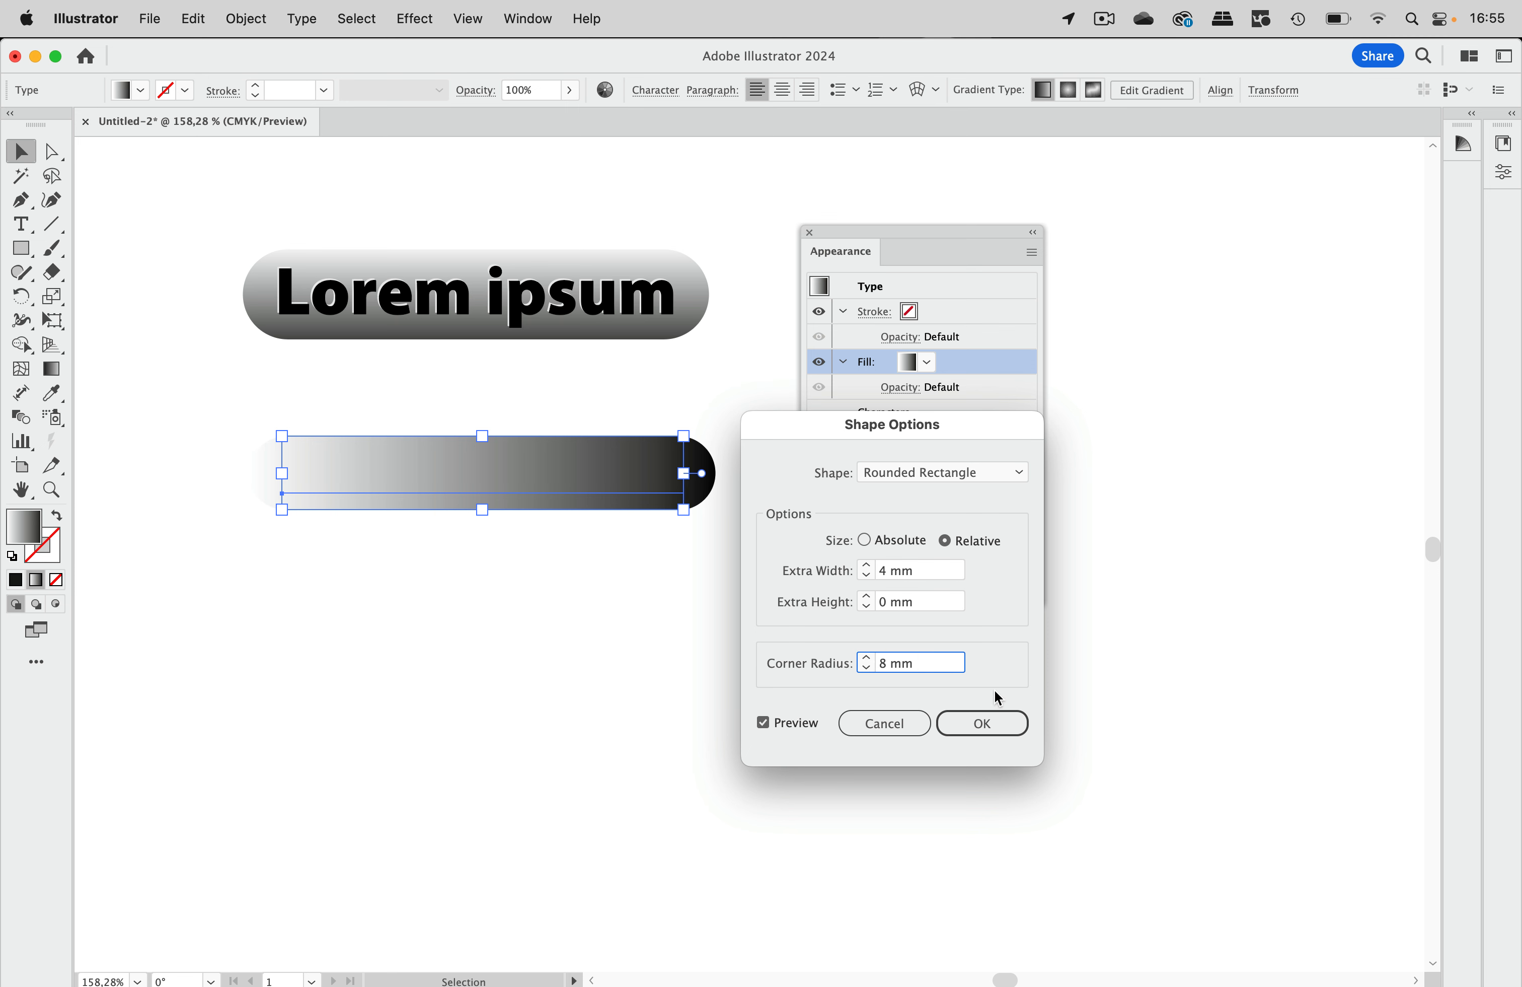
click(985, 724)
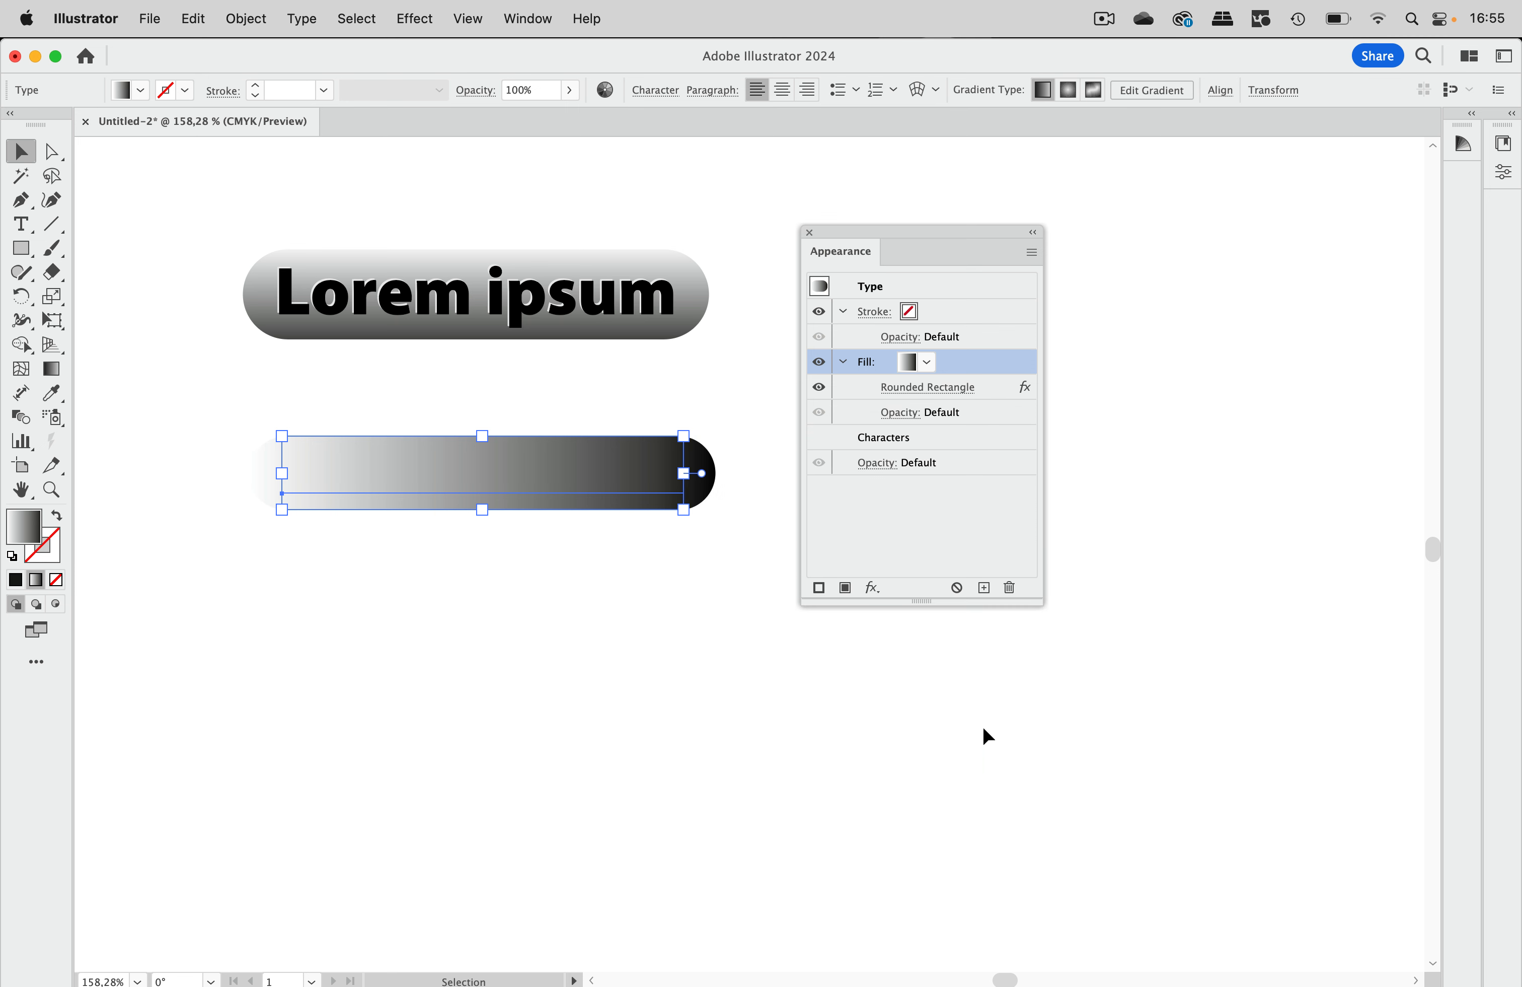
Move the gradient fill below Characters in the lower text's appearance stack
click(923, 437)
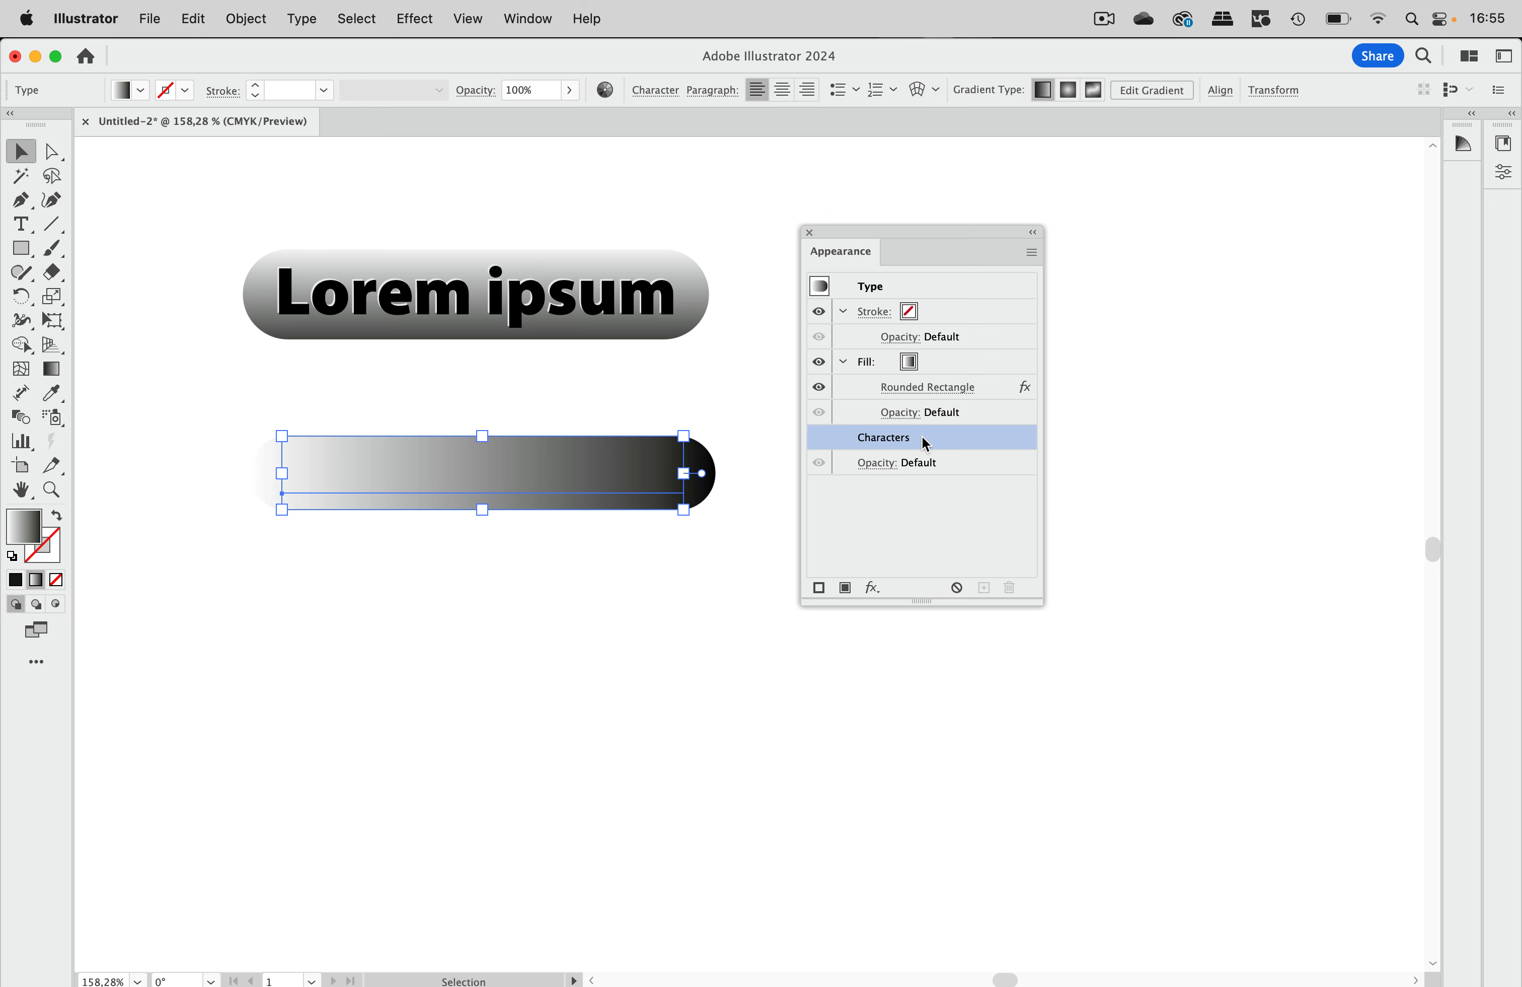
click(953, 362)
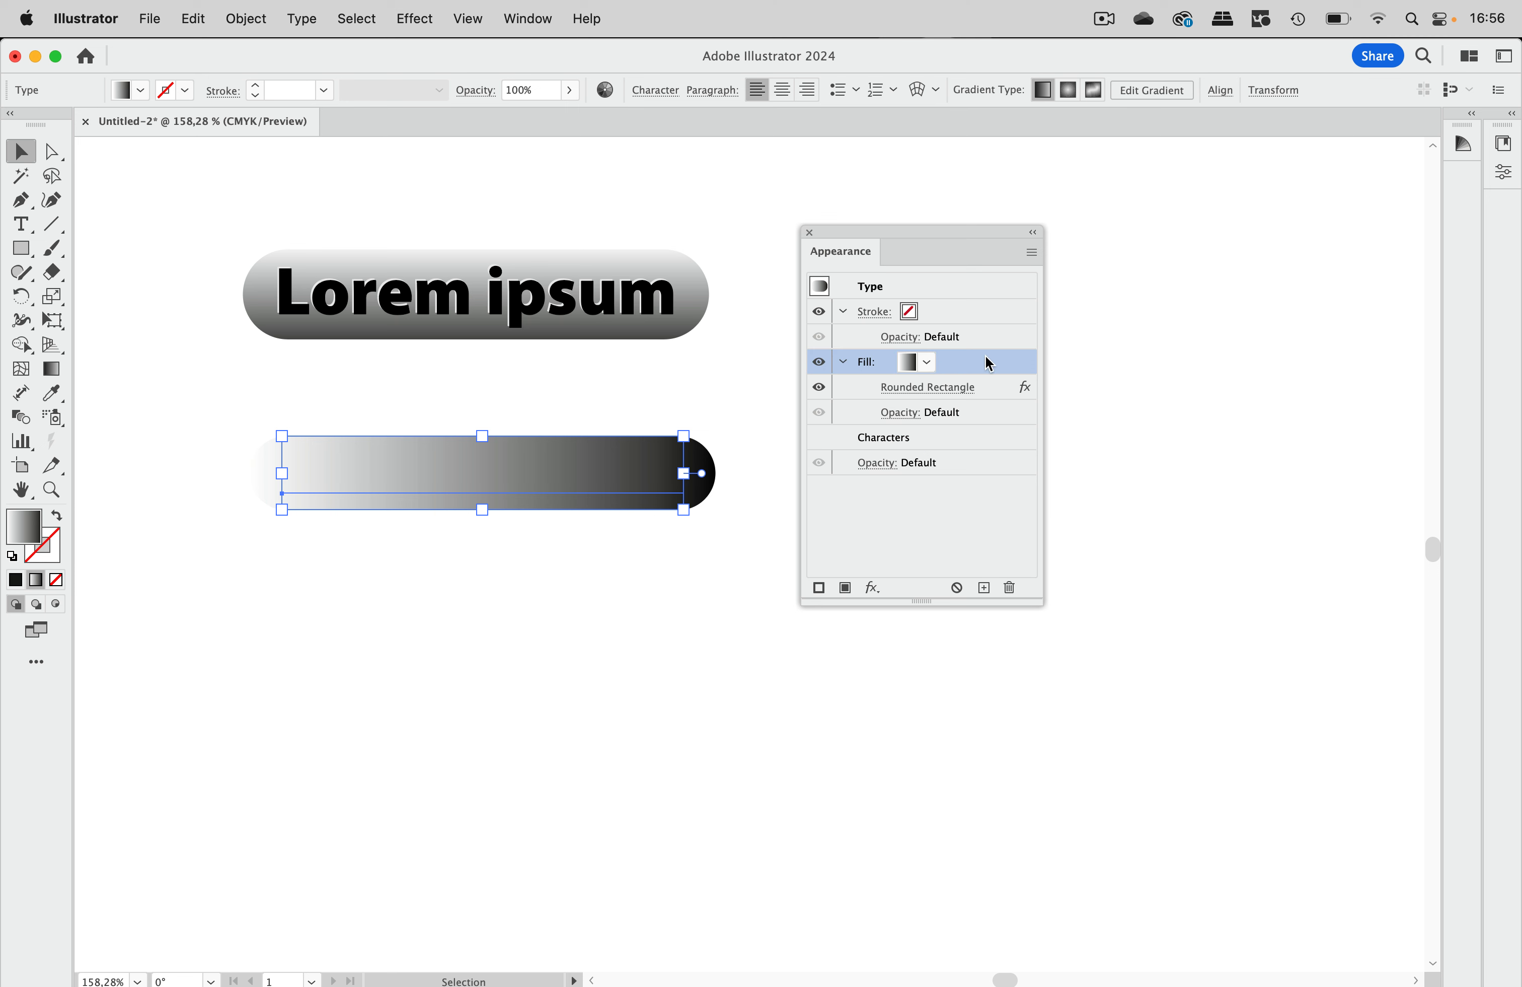
drag(989, 364, 949, 456)
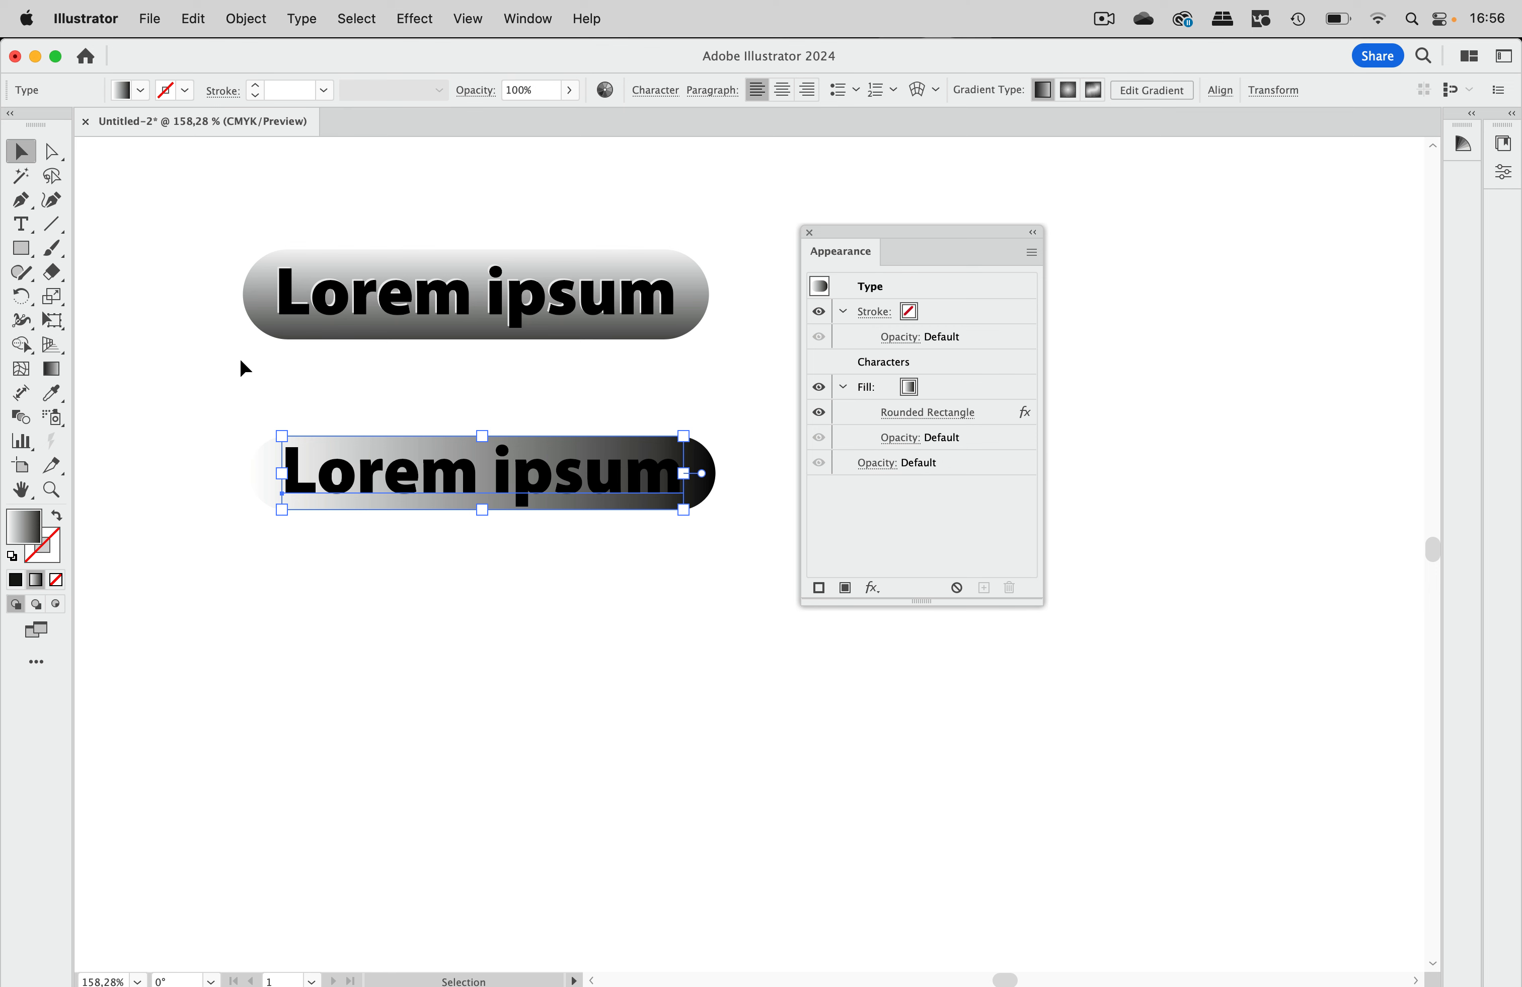
Redirect the lower button's gradient fill vertically, from white at its upper edge to black just below it, and reselect the text
click(959, 388)
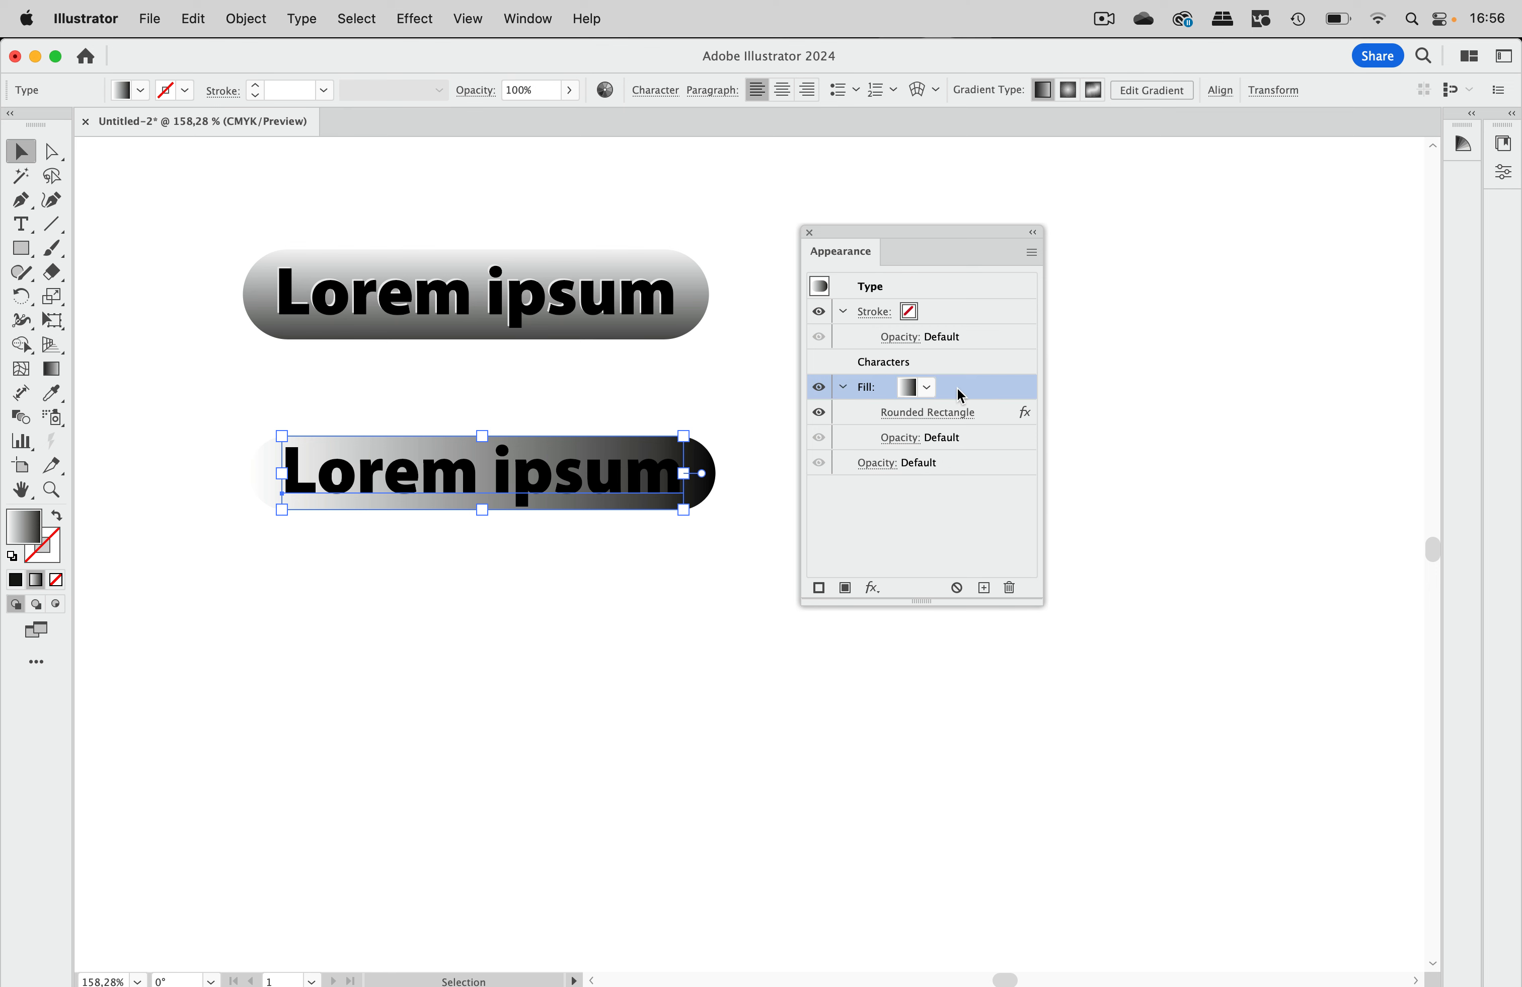
click(51, 369)
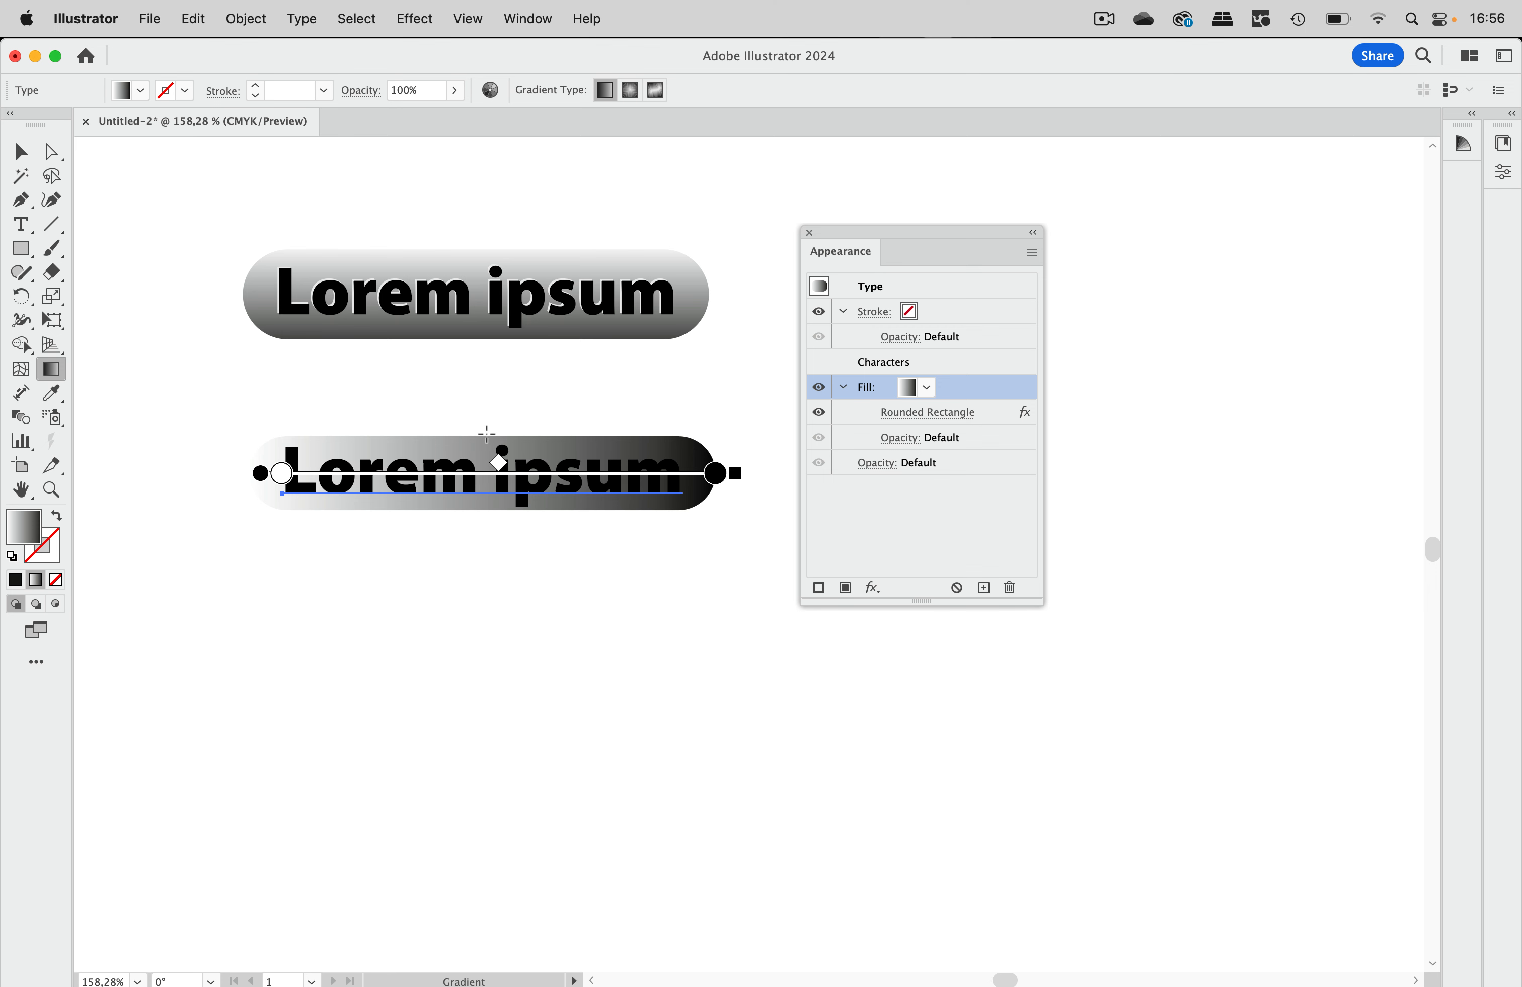
drag(487, 434, 488, 541)
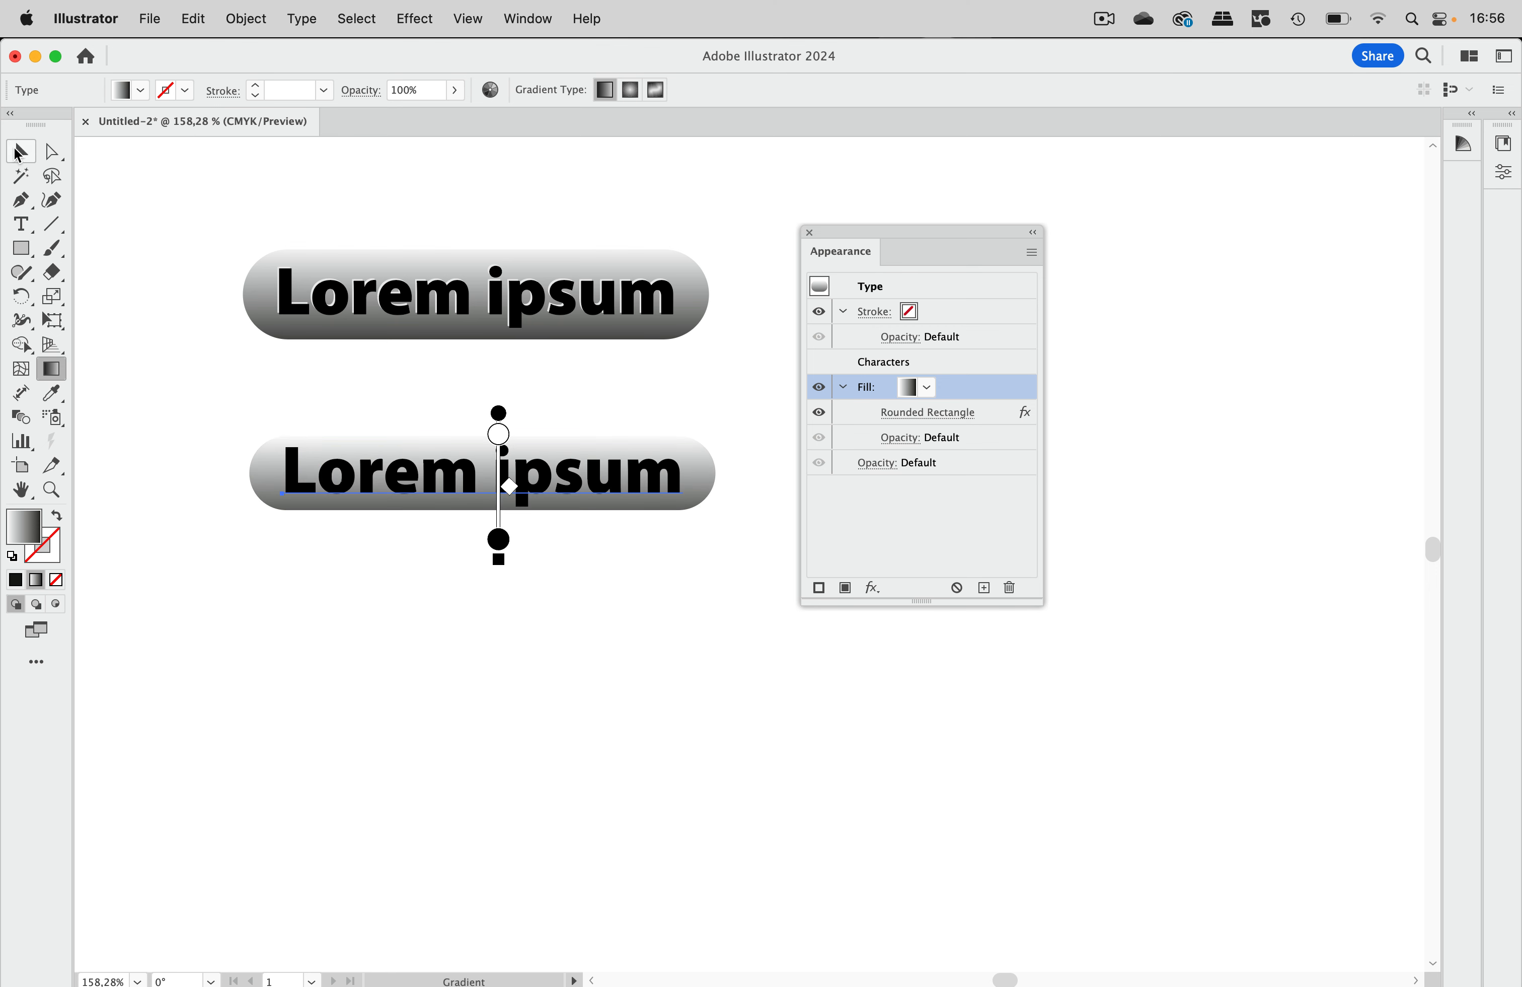
click(37, 151)
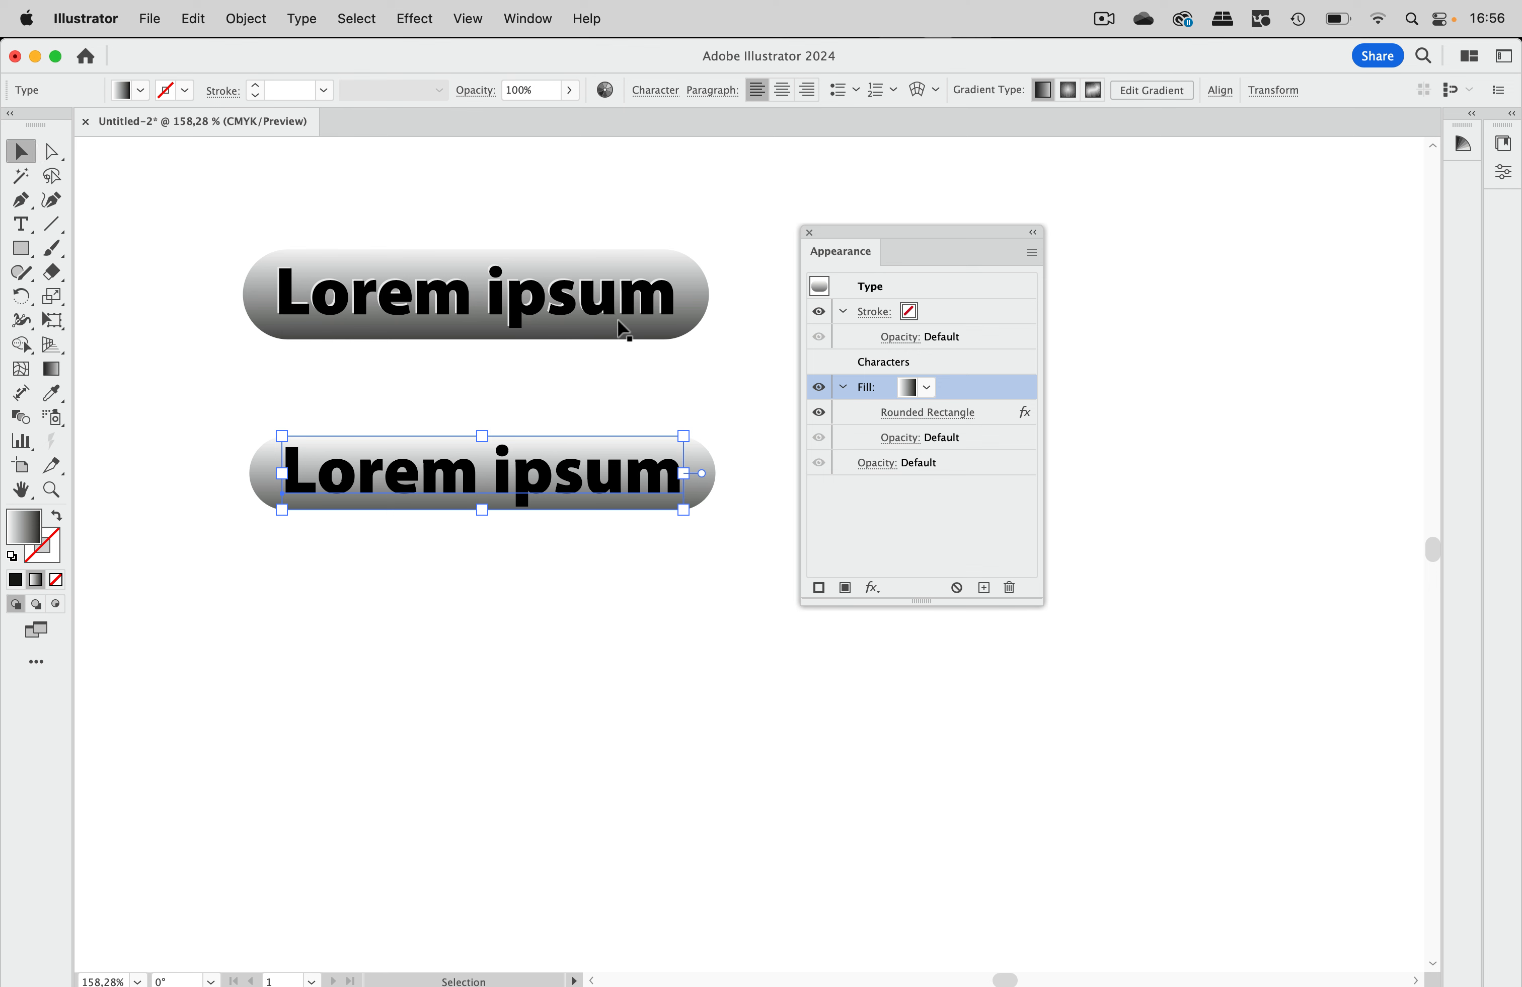
click(626, 363)
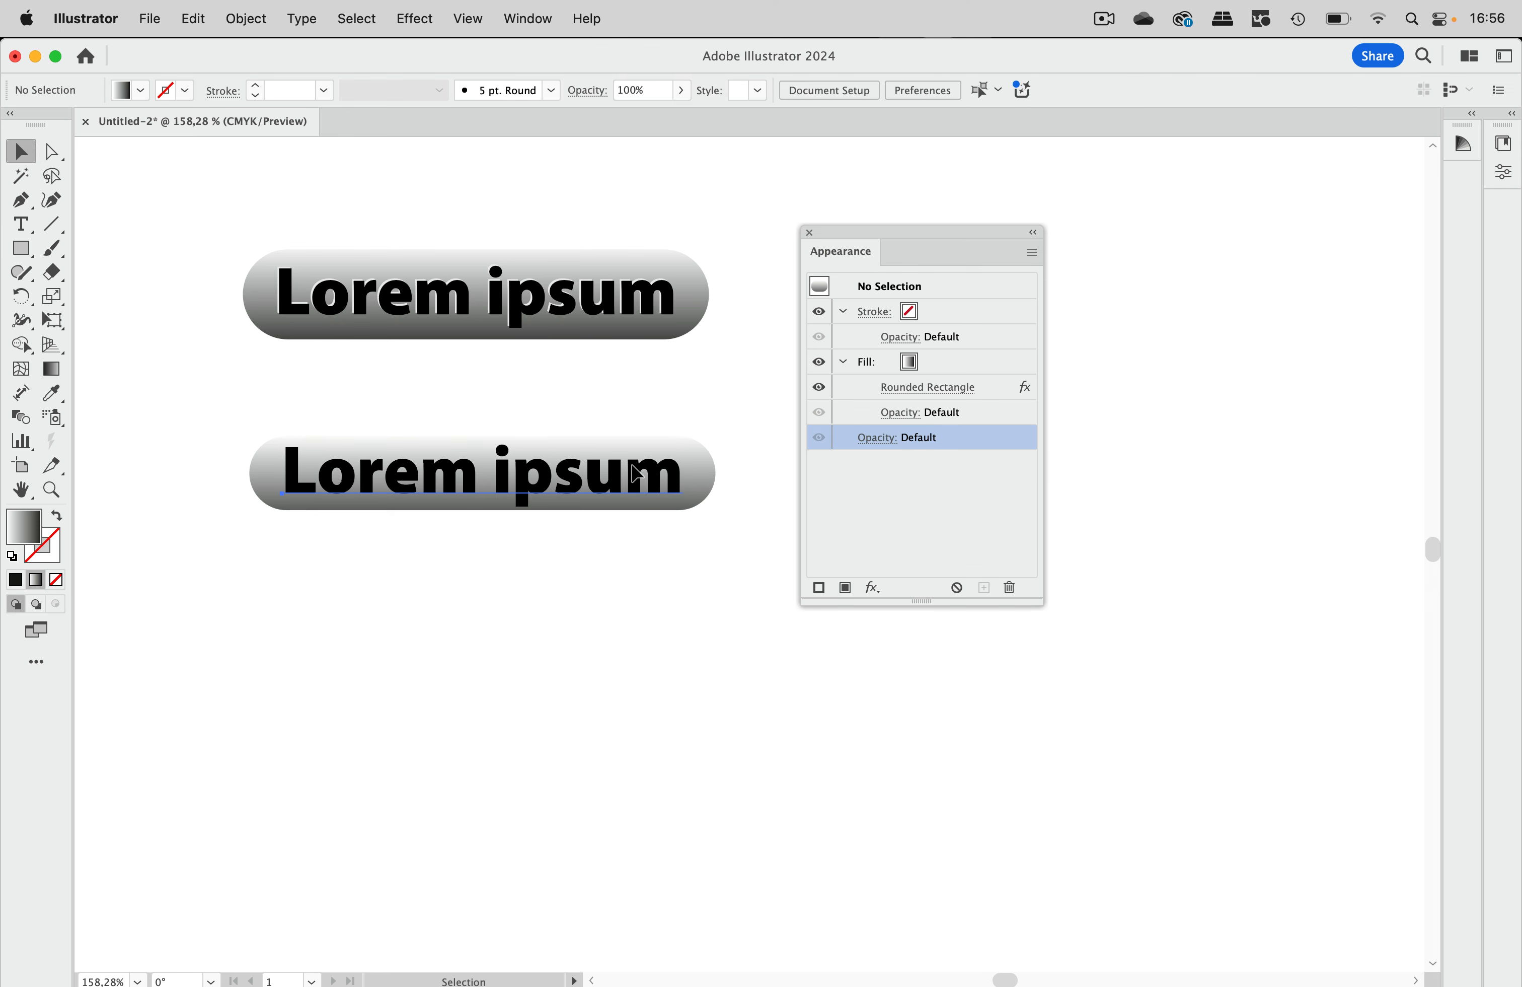
click(637, 476)
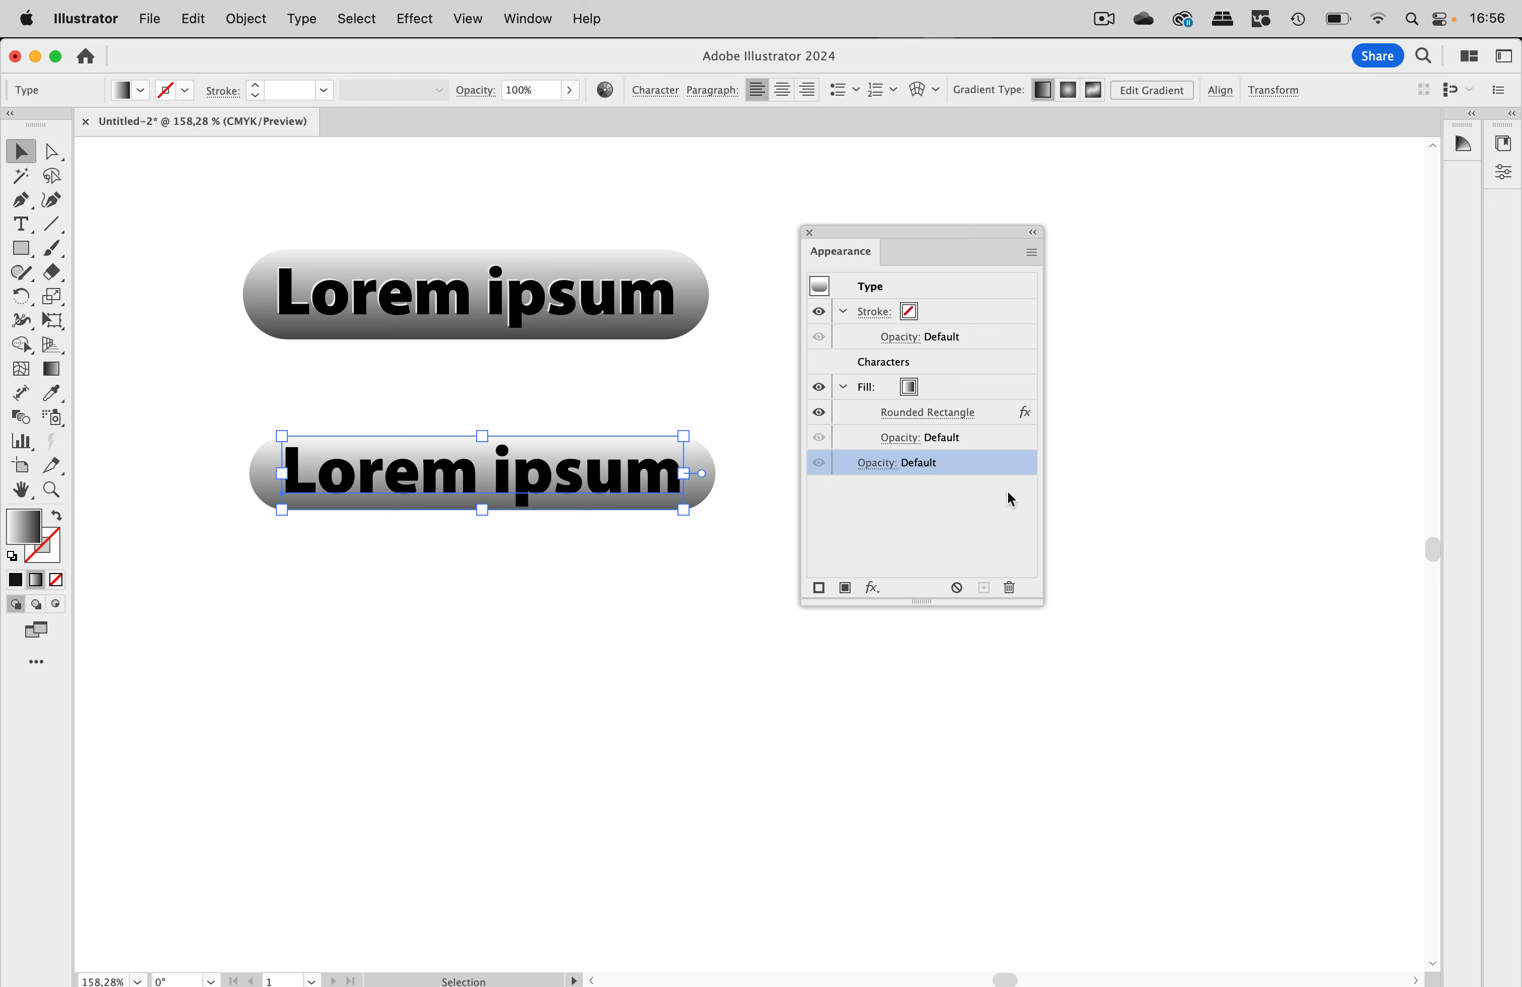
Duplicate the lower text's gradient fill and remove the Rounded Rectangle effect from the upper copy
click(973, 388)
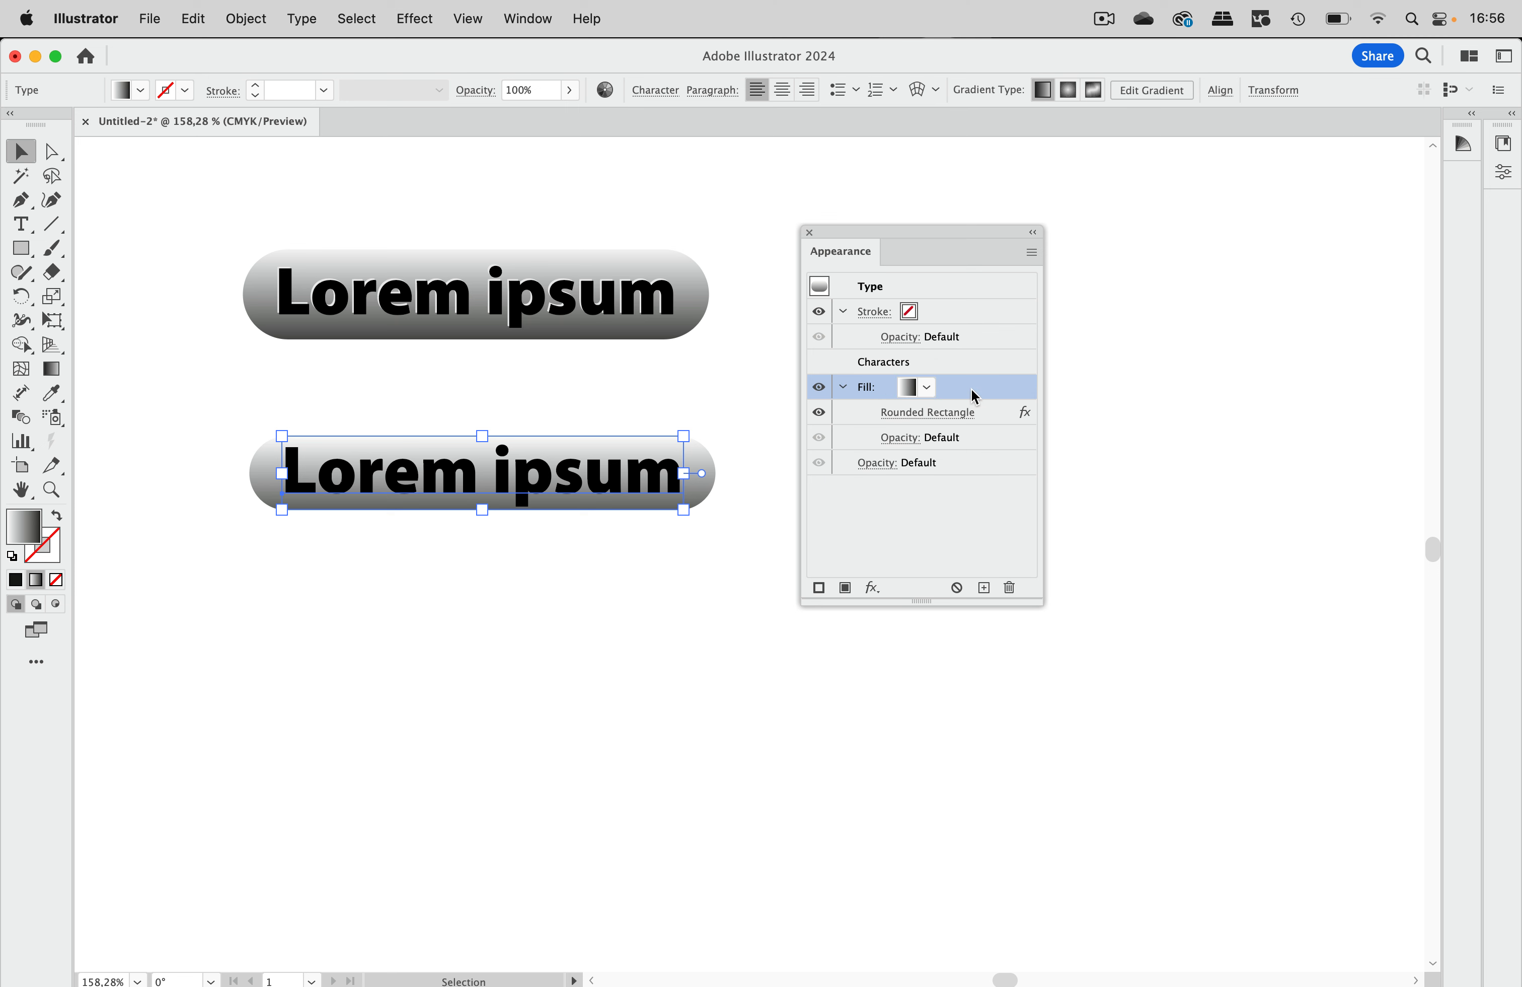
click(983, 588)
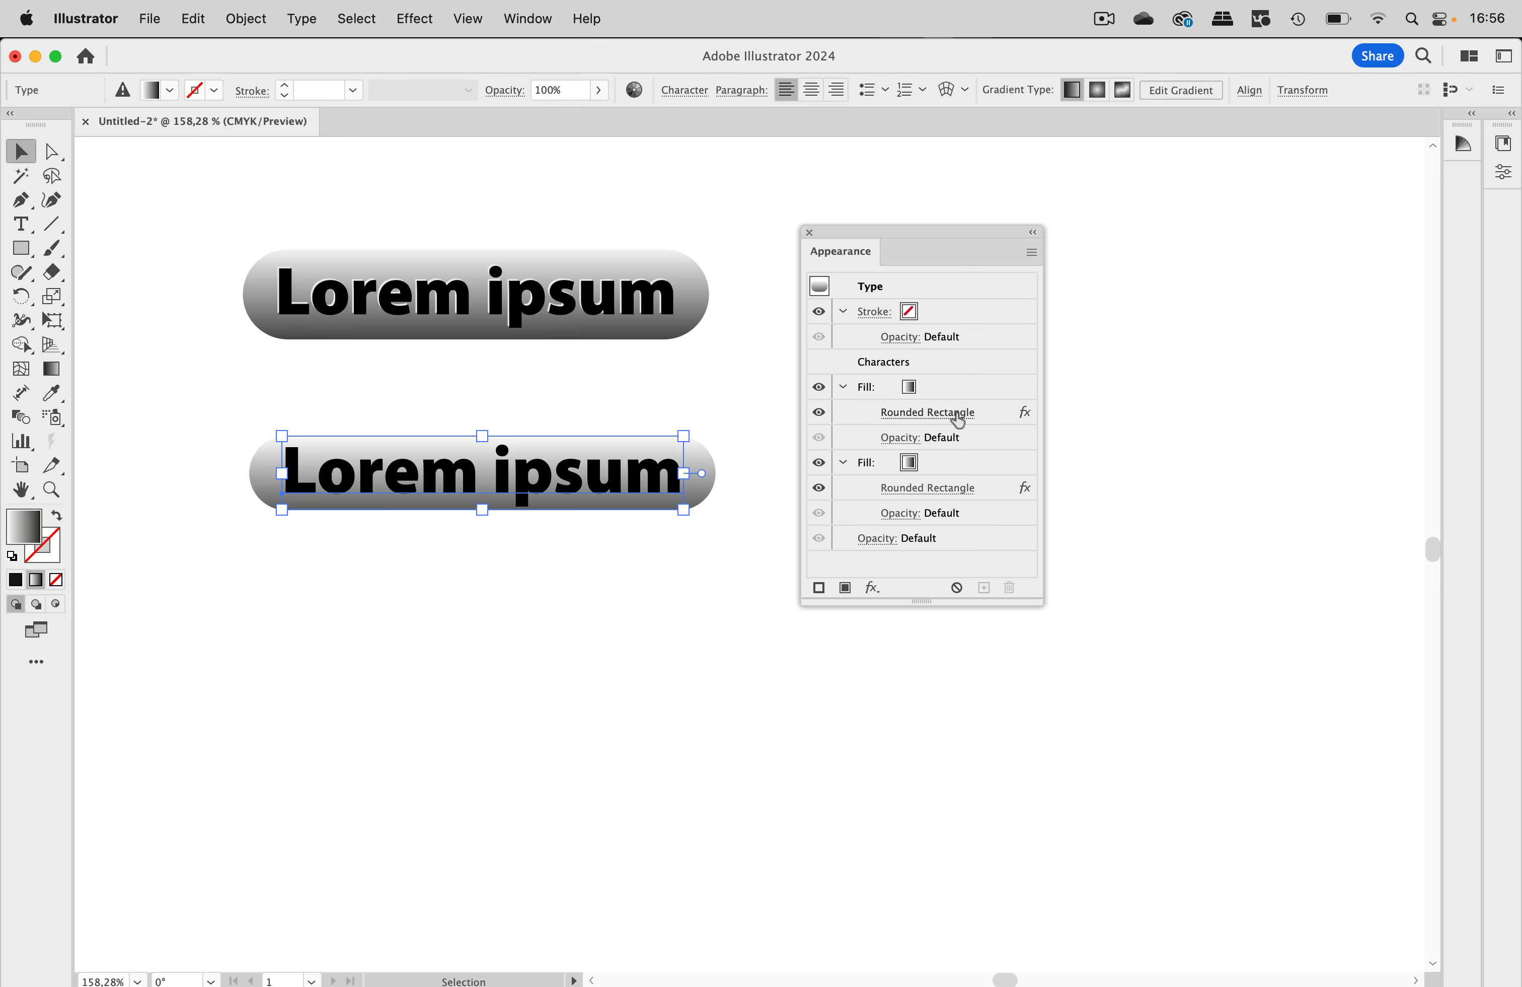
click(996, 416)
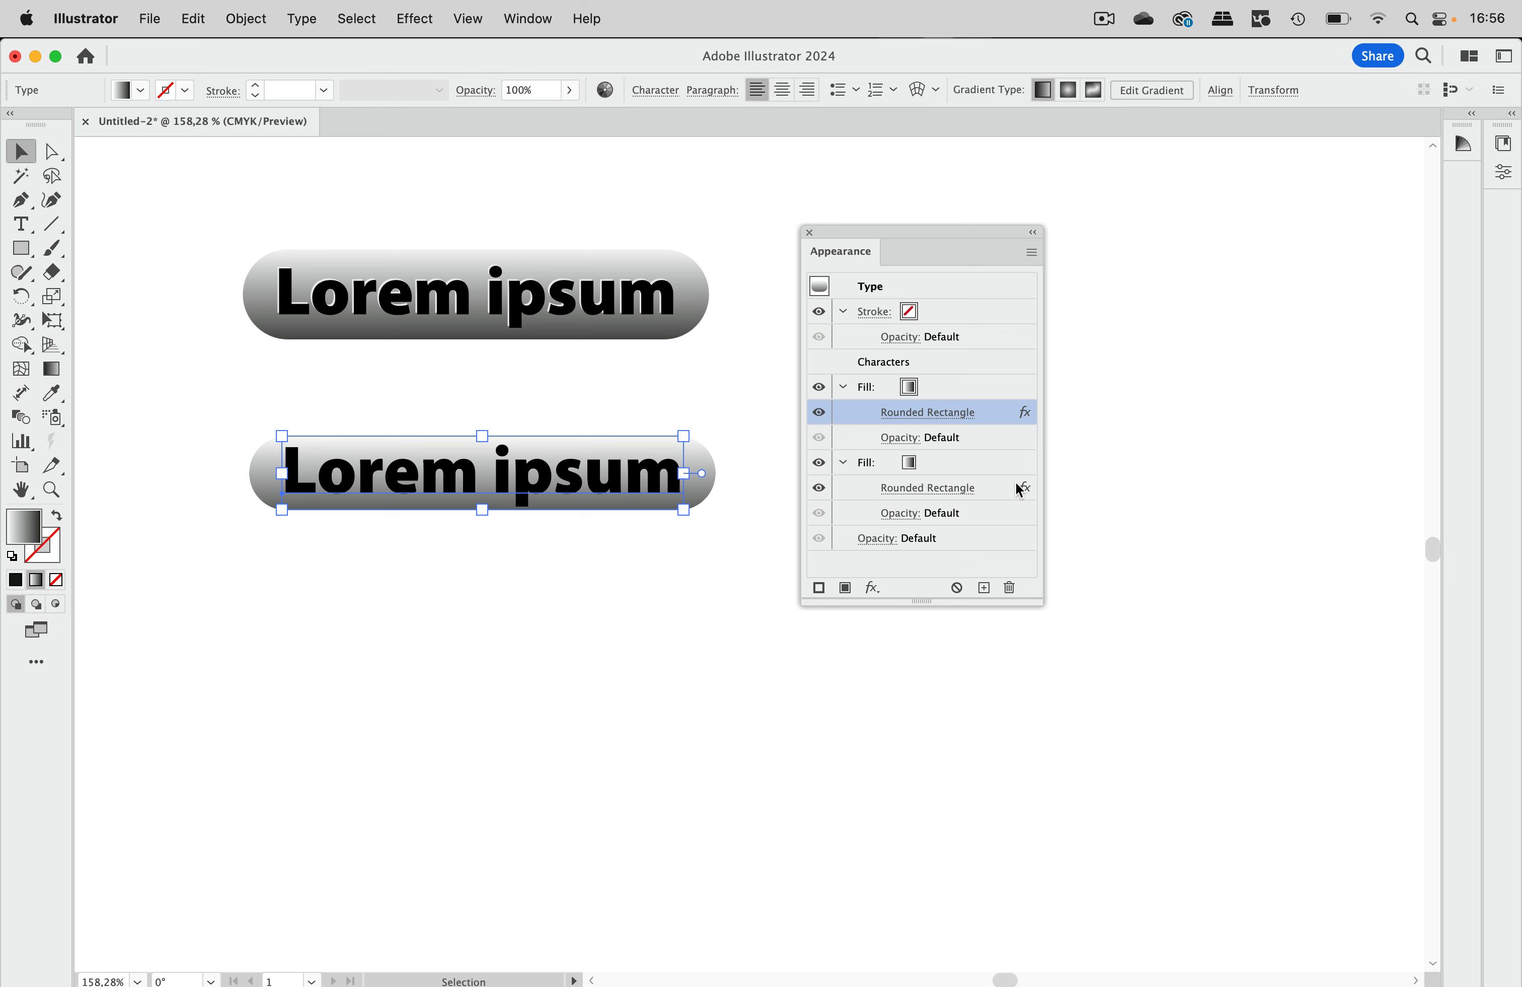
click(1010, 587)
Change the duplicated fill directly below Characters to a very light grey swatch
click(911, 391)
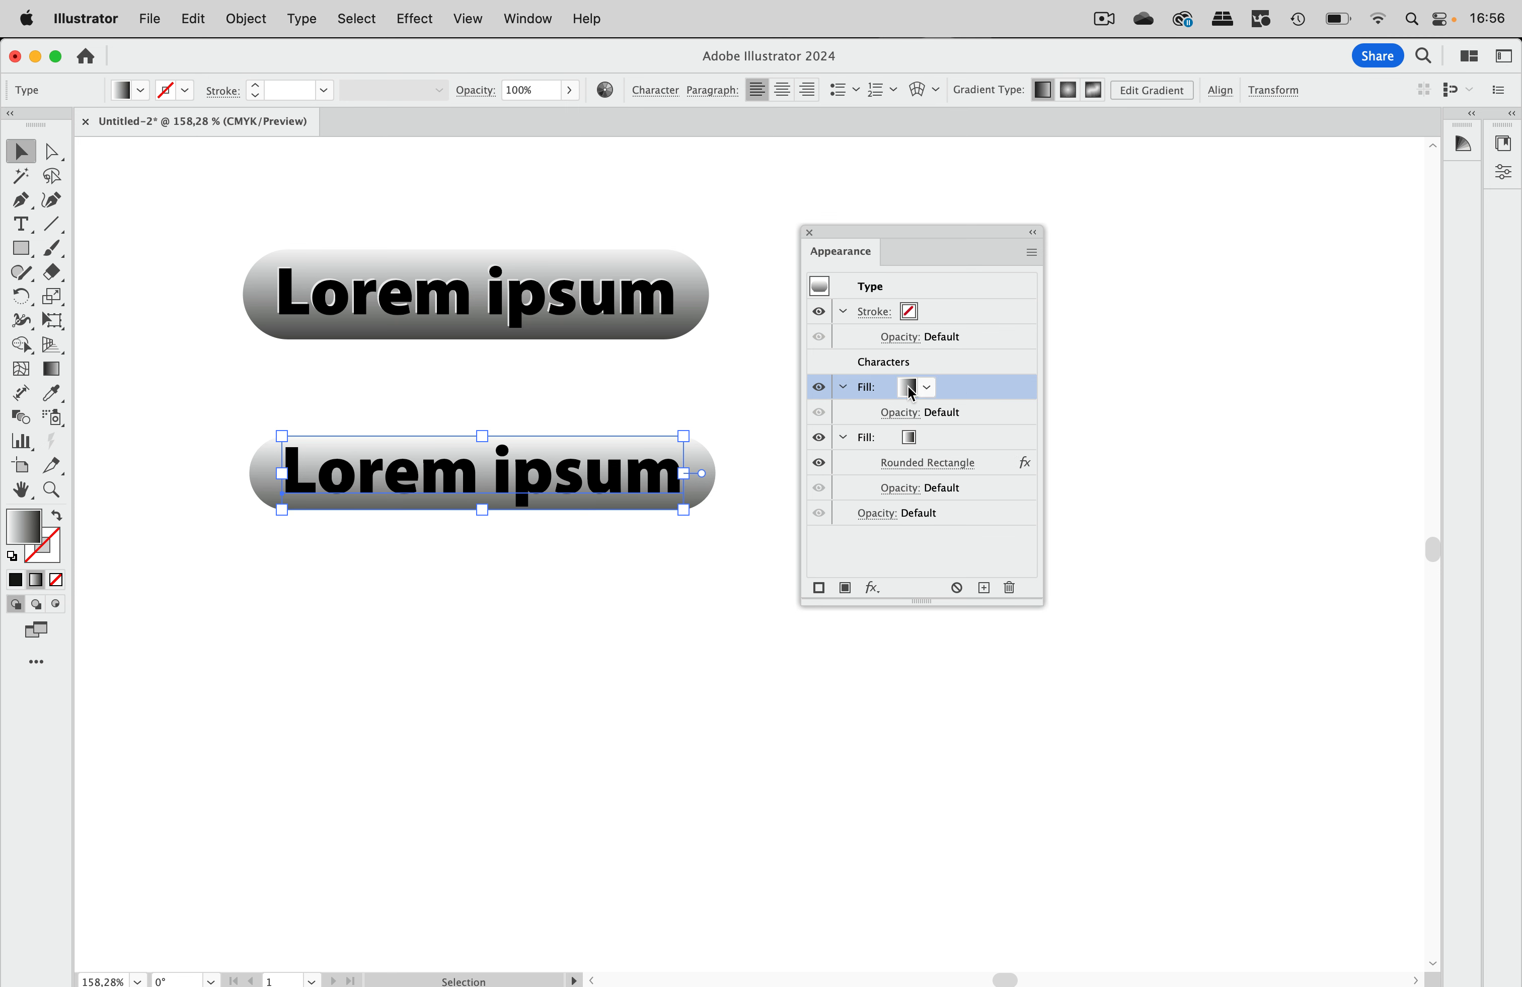
click(926, 388)
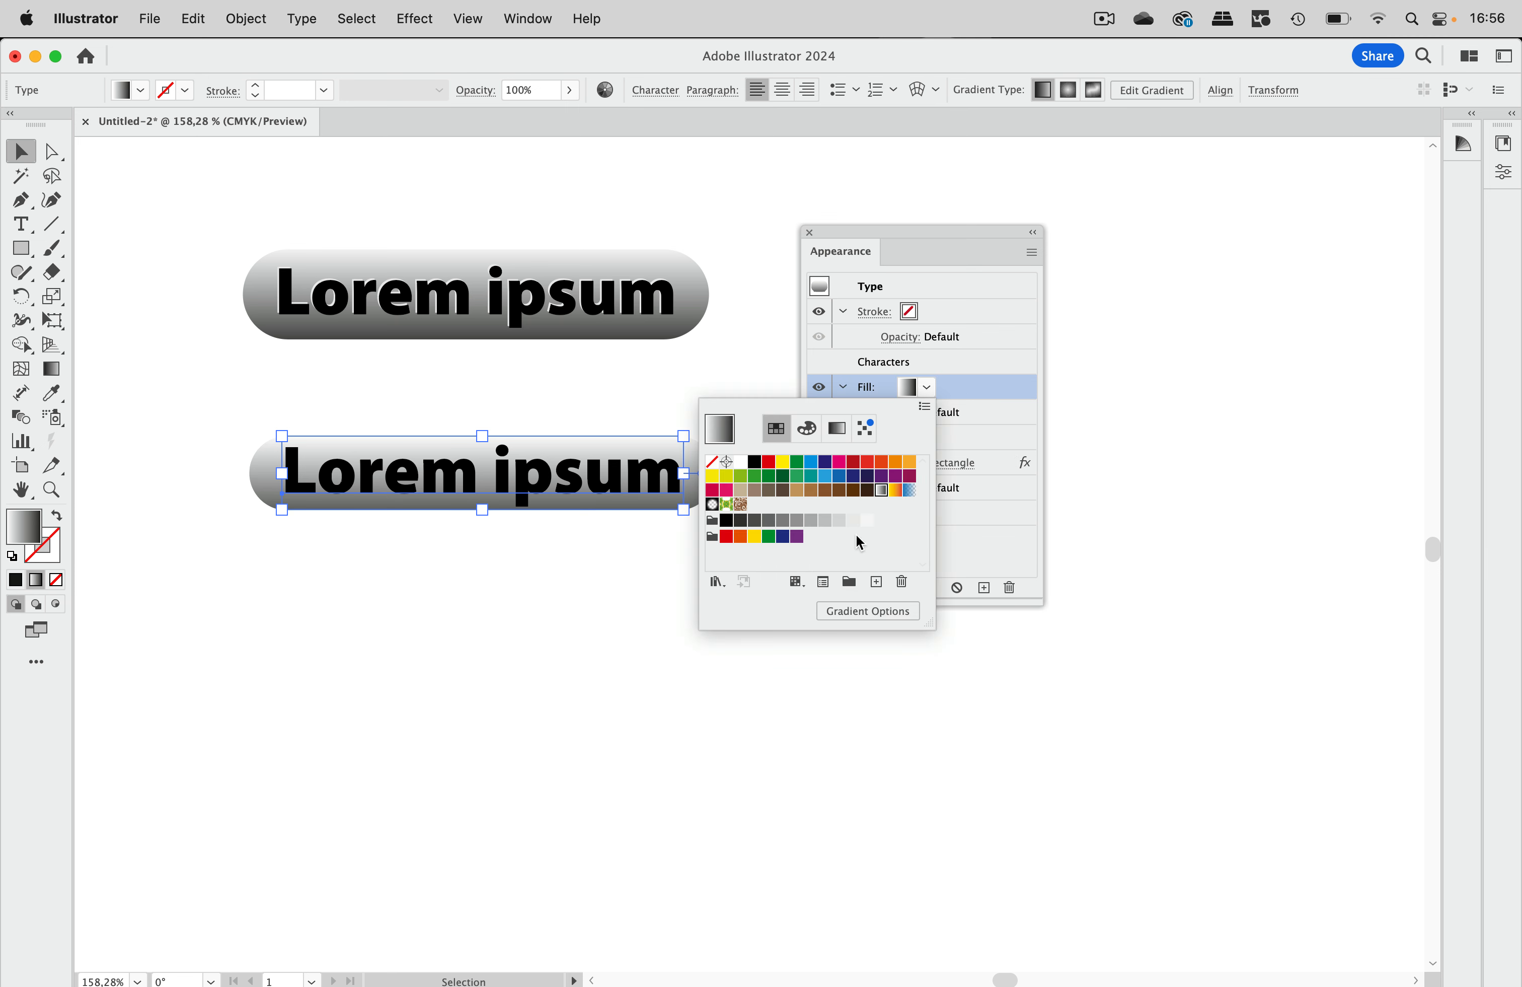
click(855, 520)
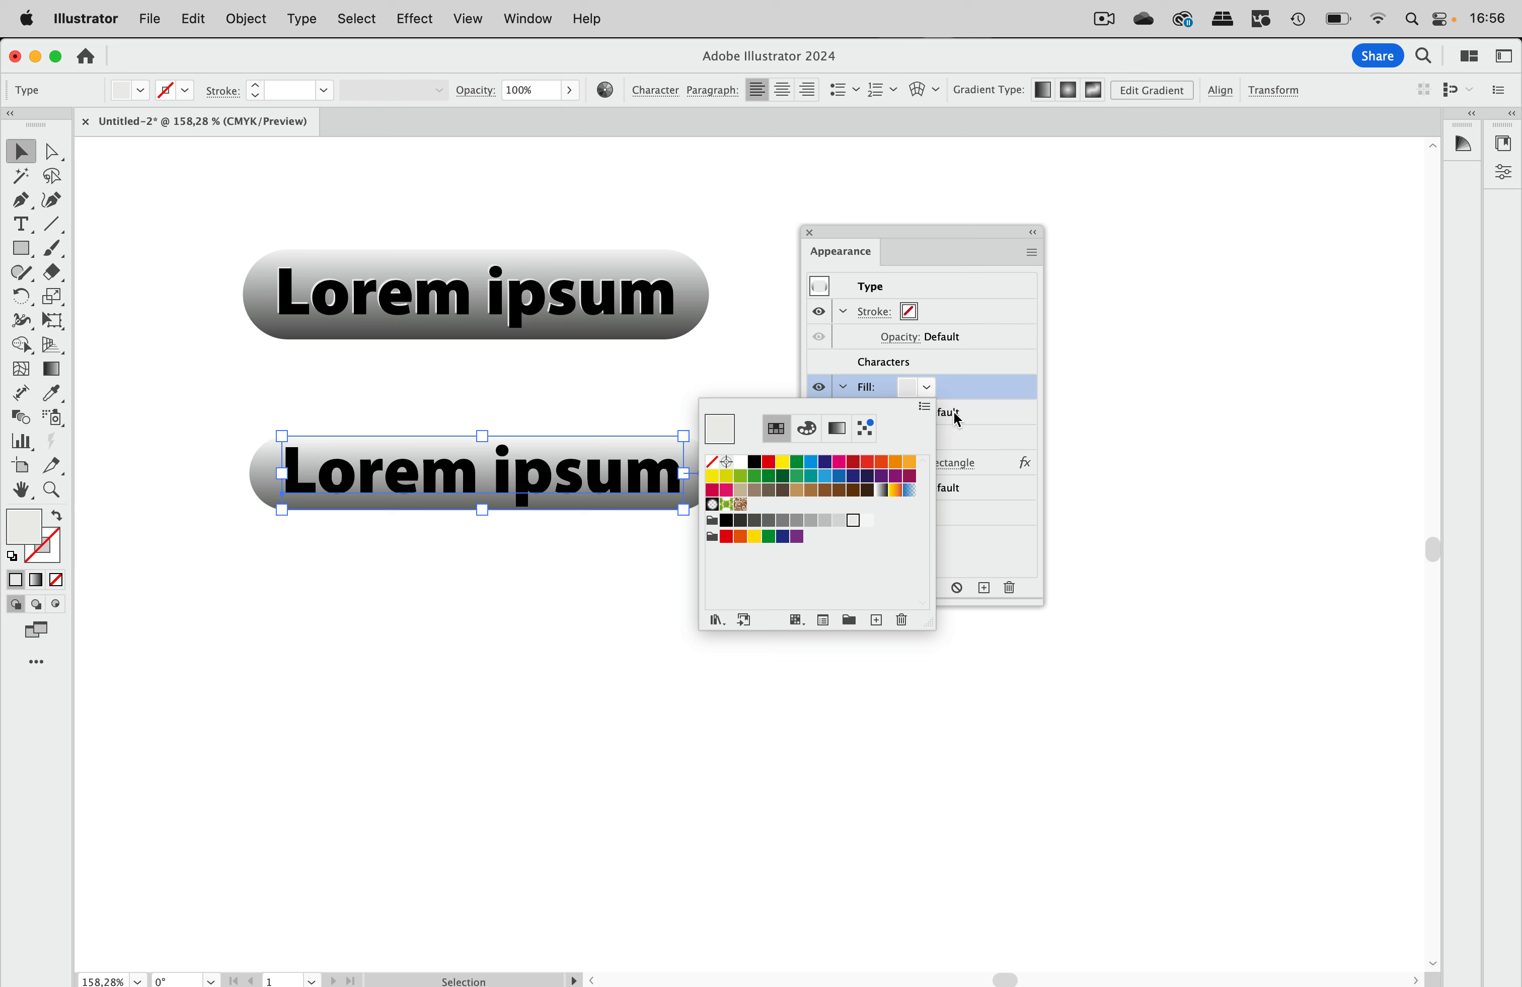
click(978, 395)
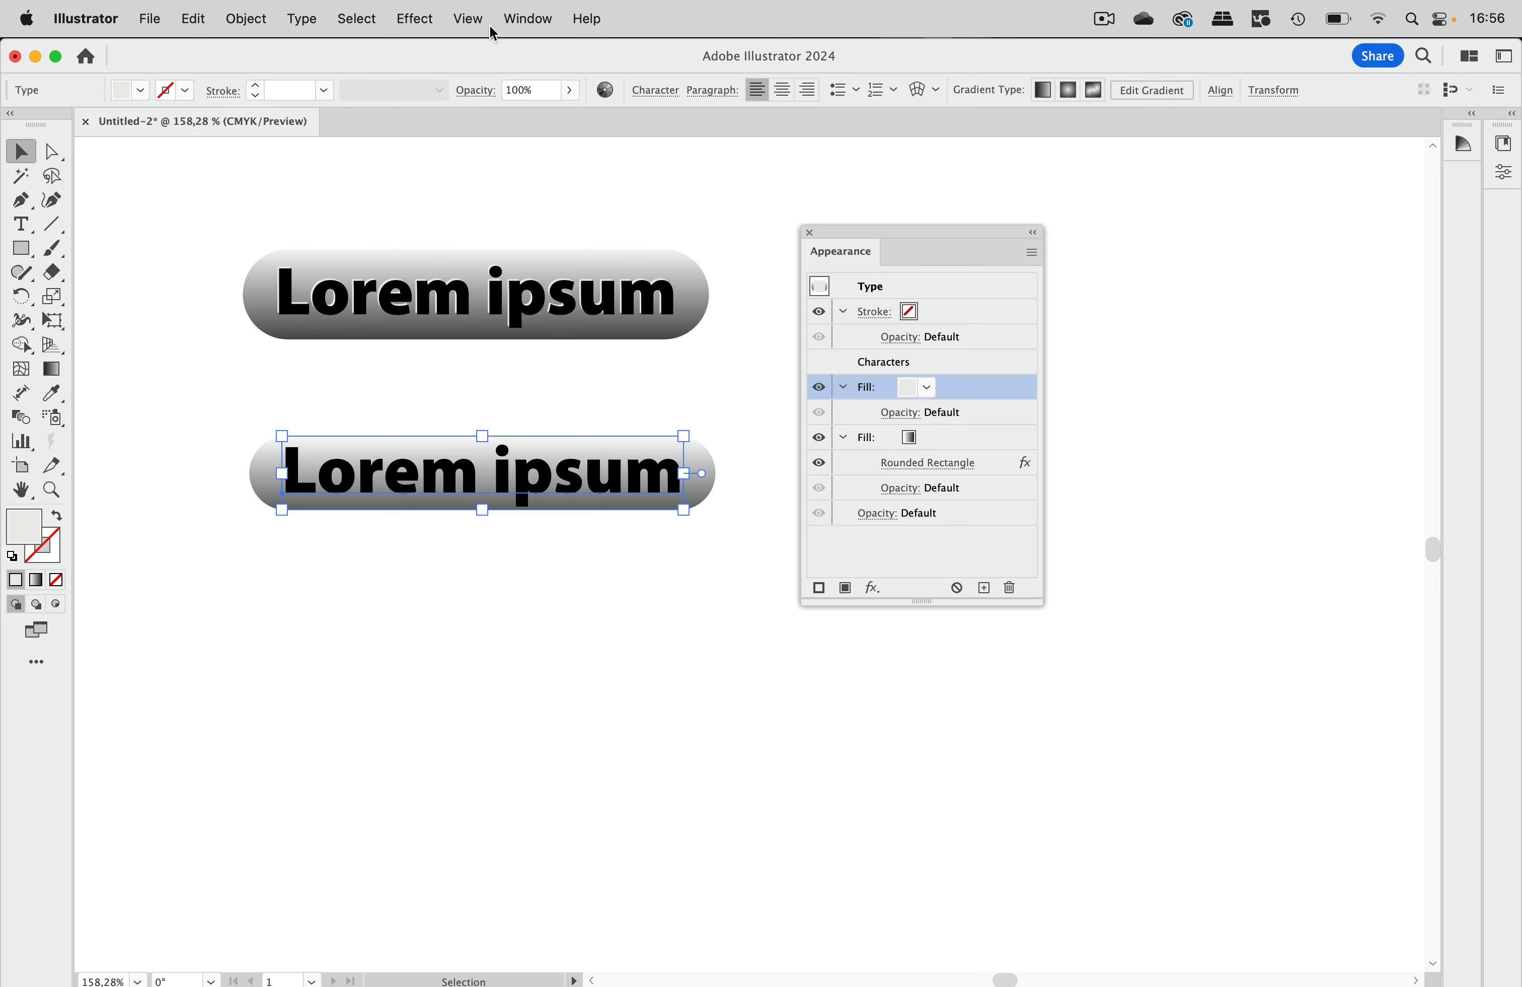
Apply a Transform effect to the light grey fill, moving it -0,2 mm horizontally and -0,2 mm vertically
click(427, 19)
mouse_move(446, 246)
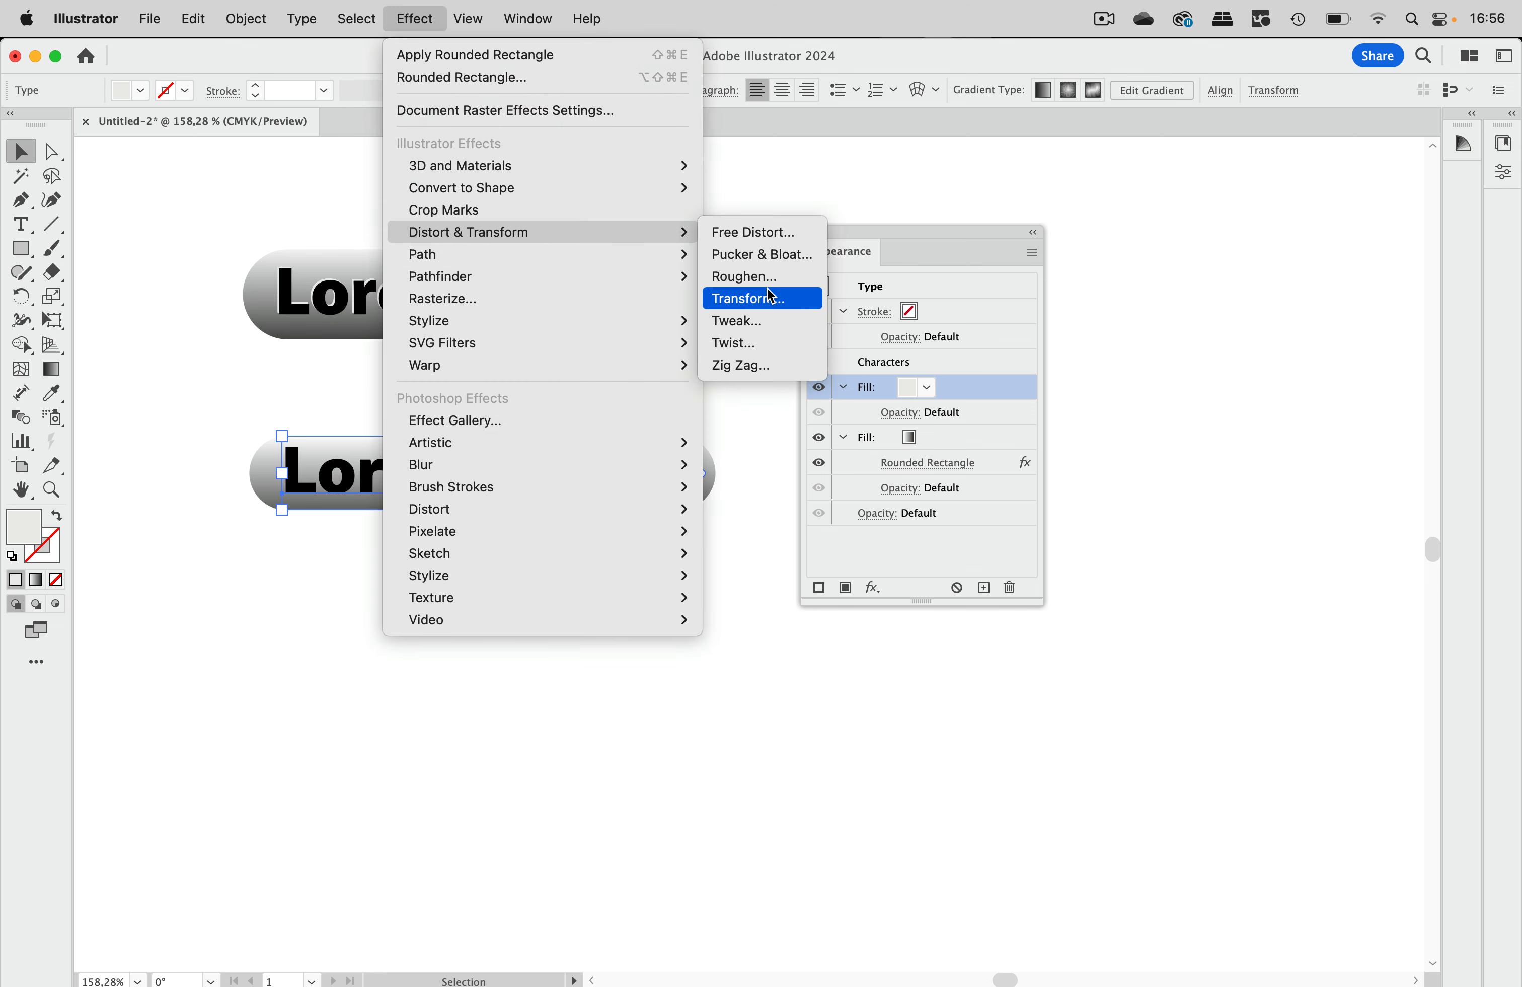
click(747, 299)
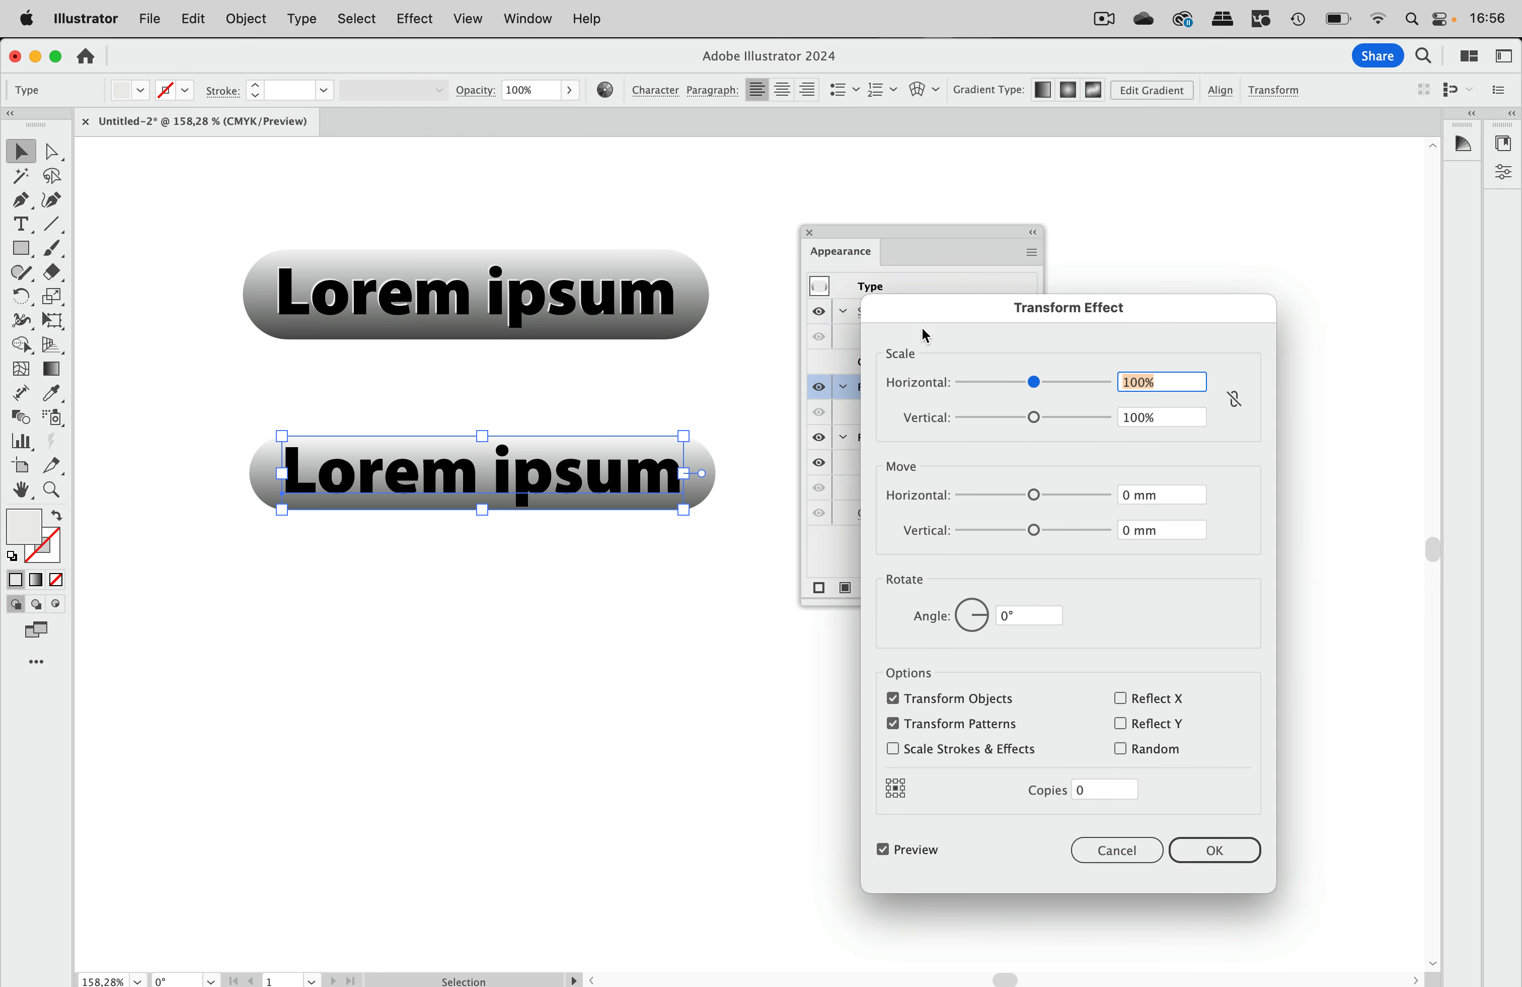
click(1169, 499)
text(0,2)
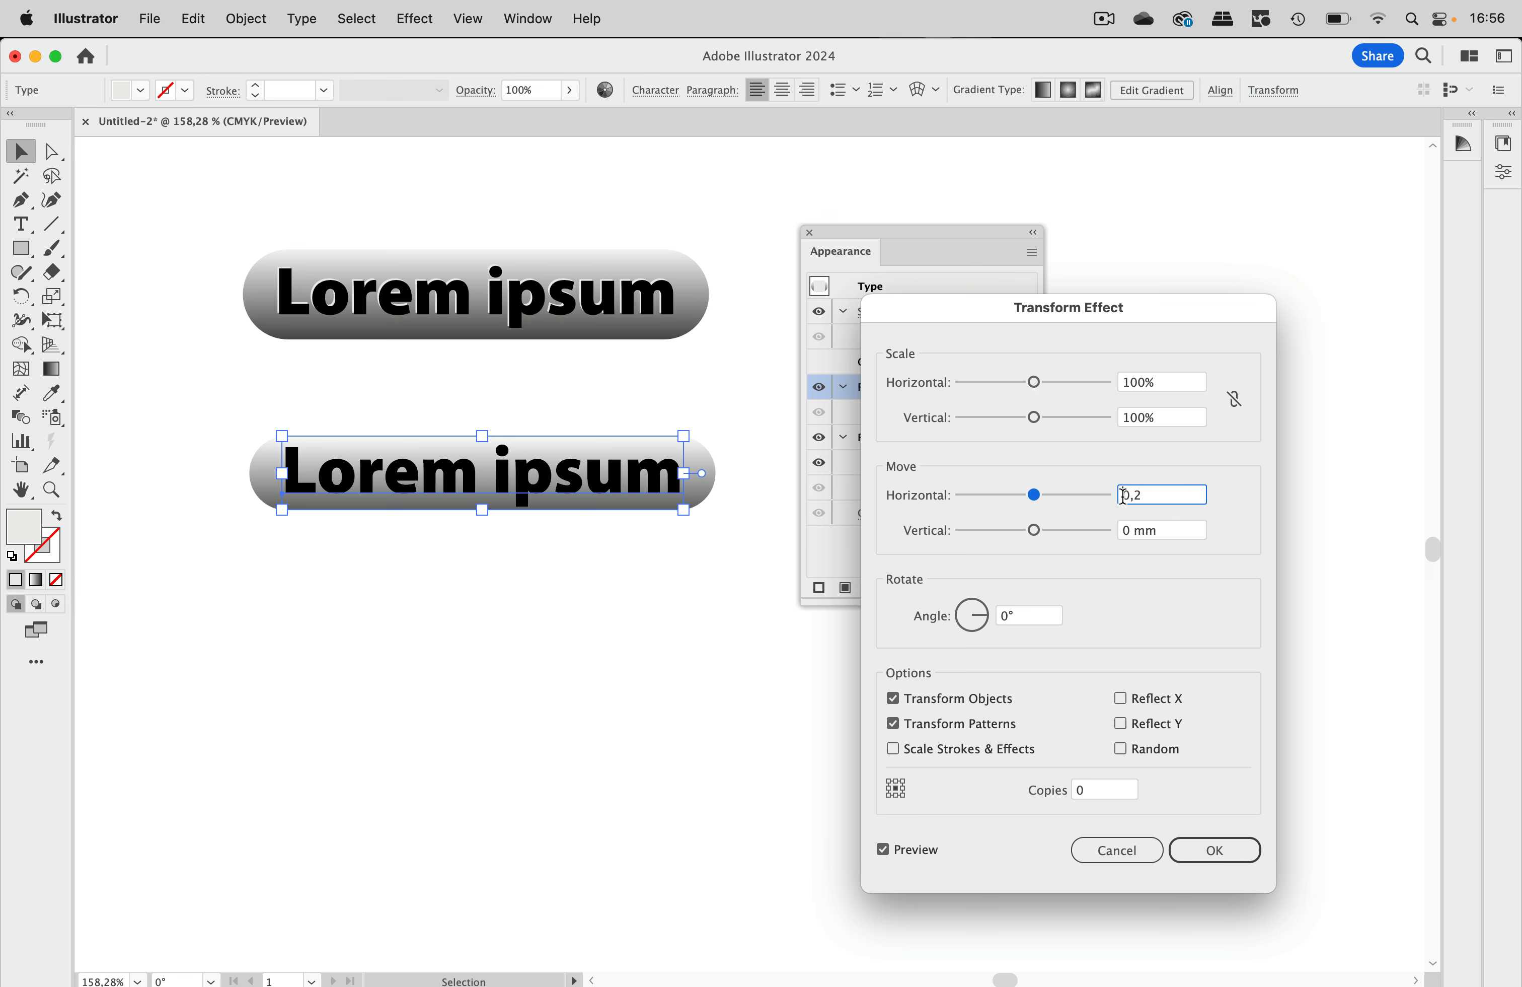
click(1122, 496)
text(-)
key(Tab)
text(-0,2)
click(1193, 498)
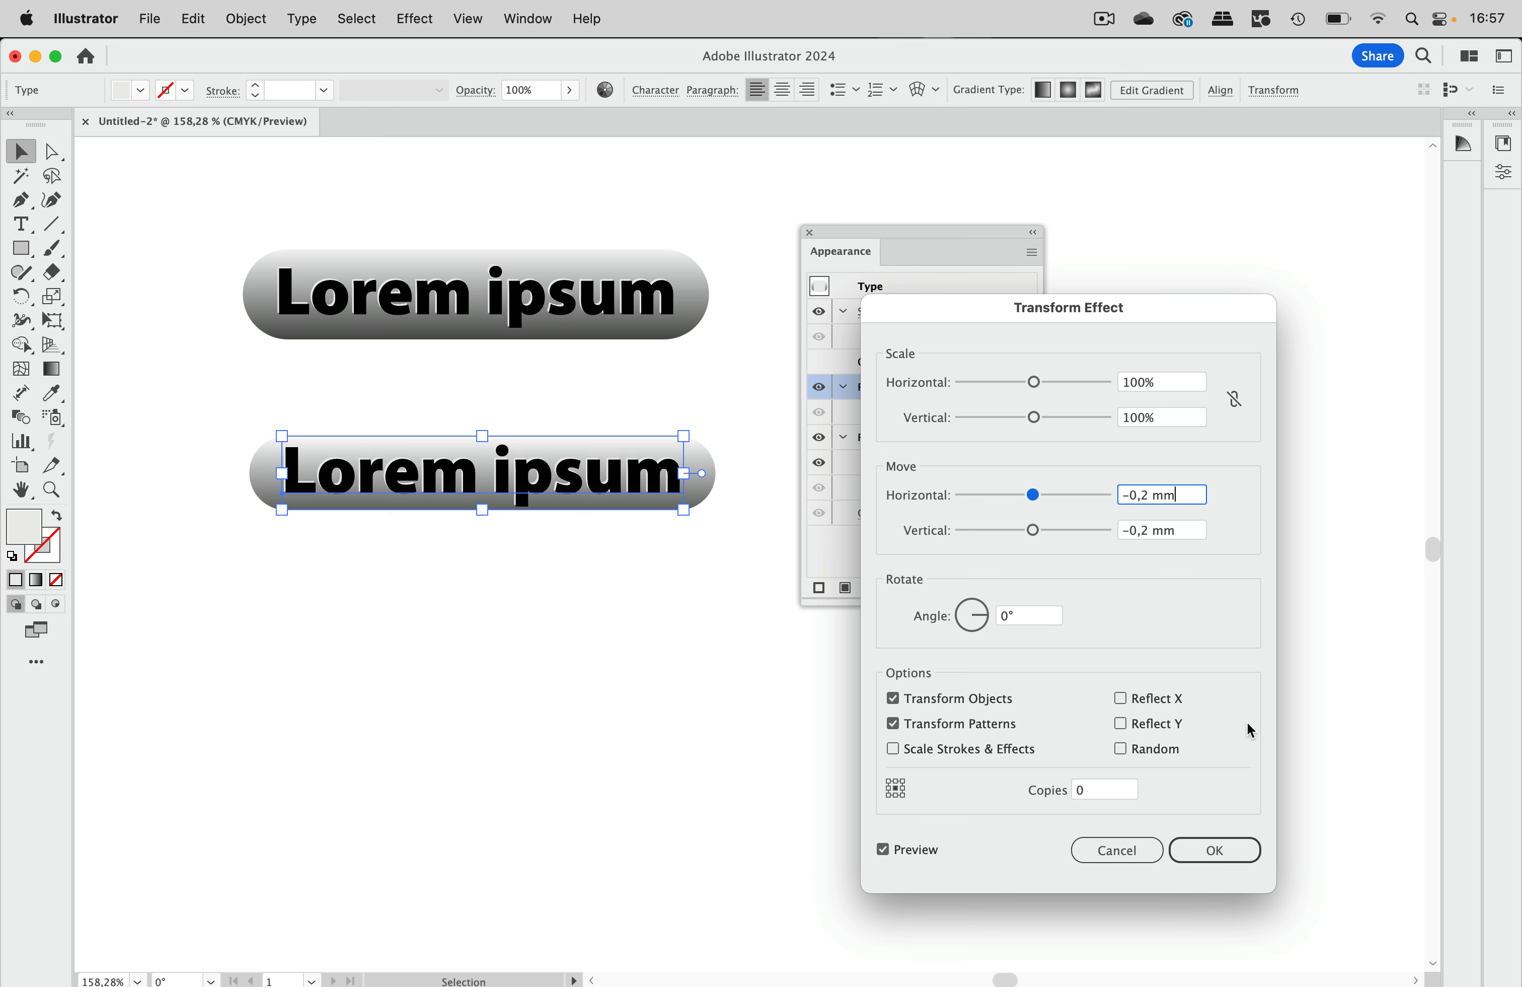
click(1216, 851)
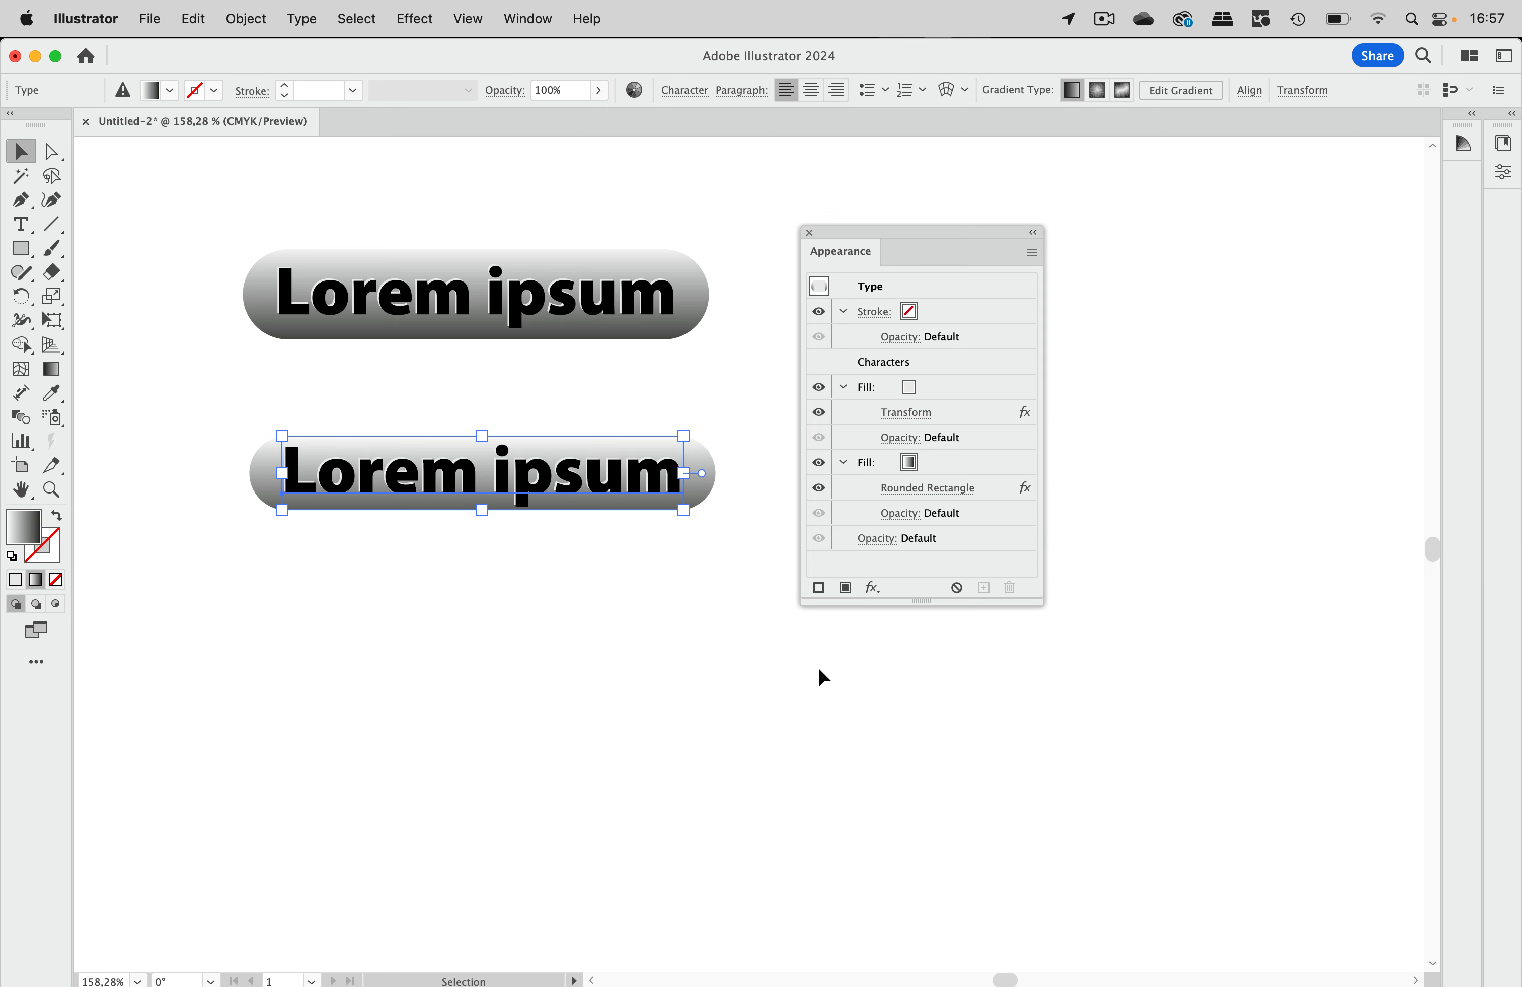
Try rotating the lower text object counterclockwise by its bounding box, and undo the rotation
click(644, 580)
click(655, 482)
drag(696, 511, 678, 430)
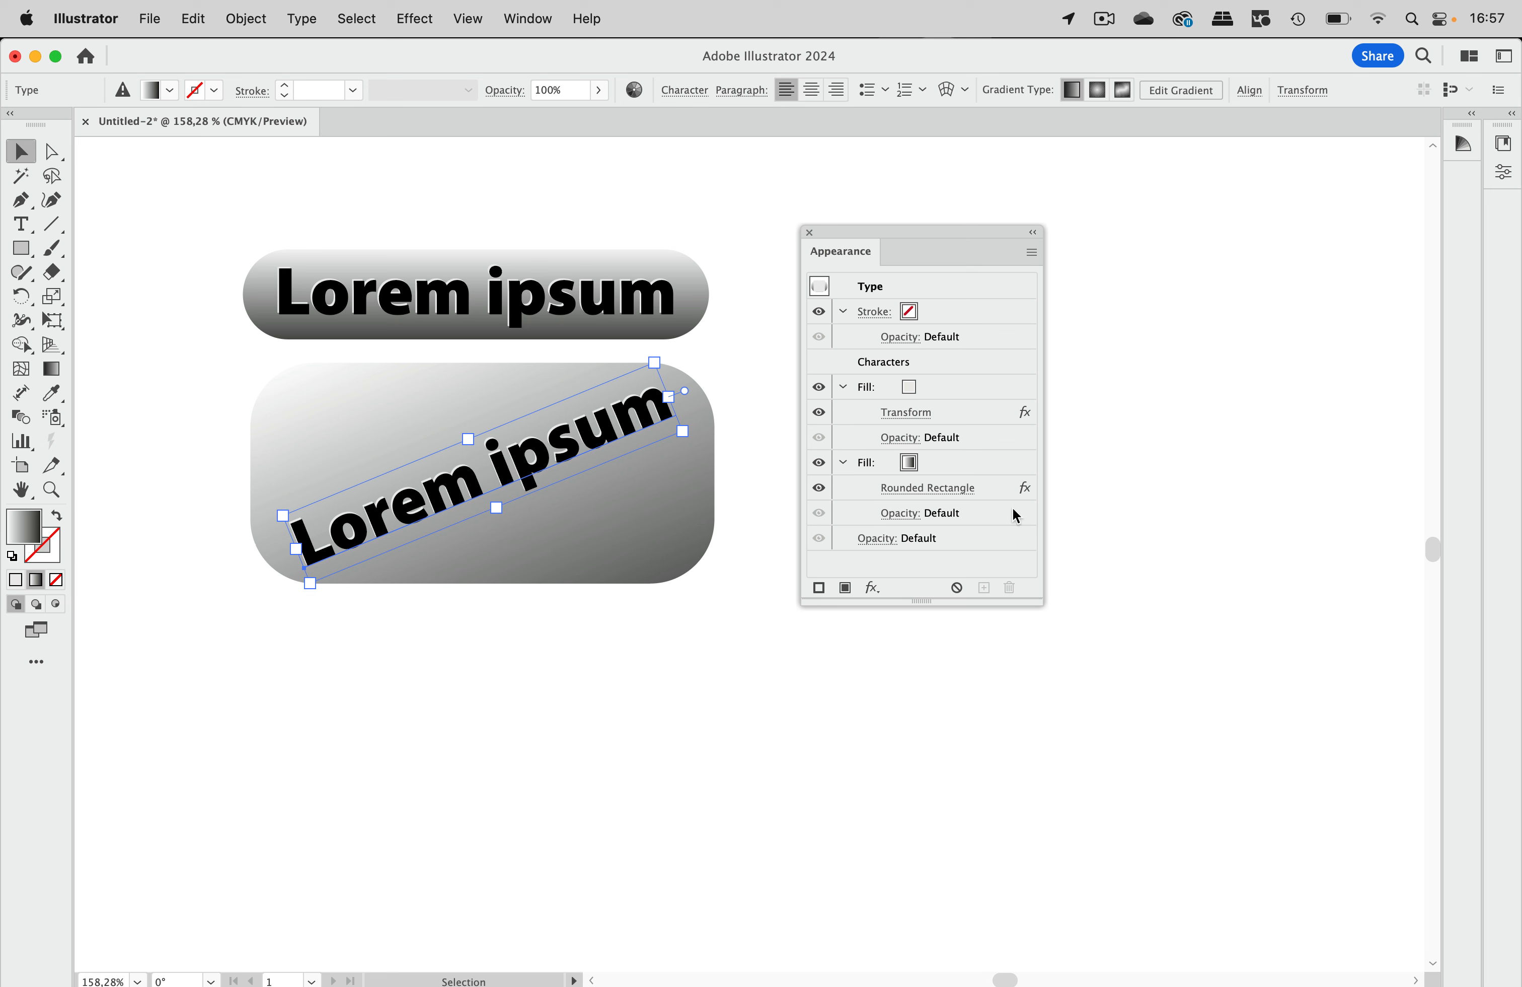
click(997, 462)
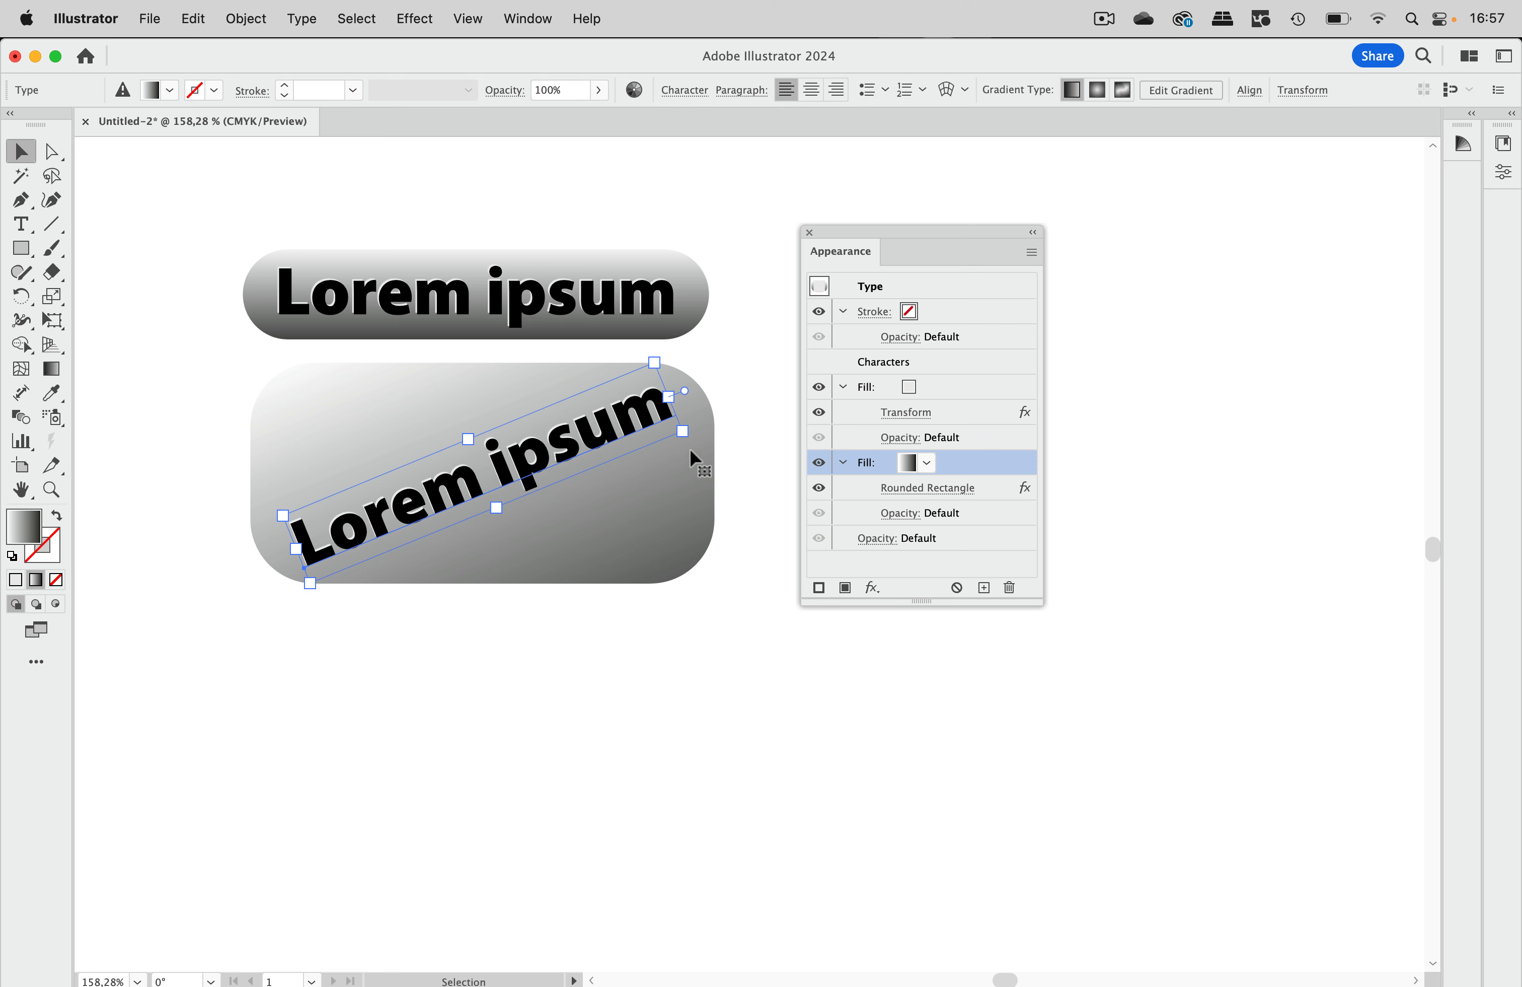
drag(690, 447, 632, 439)
key(super)
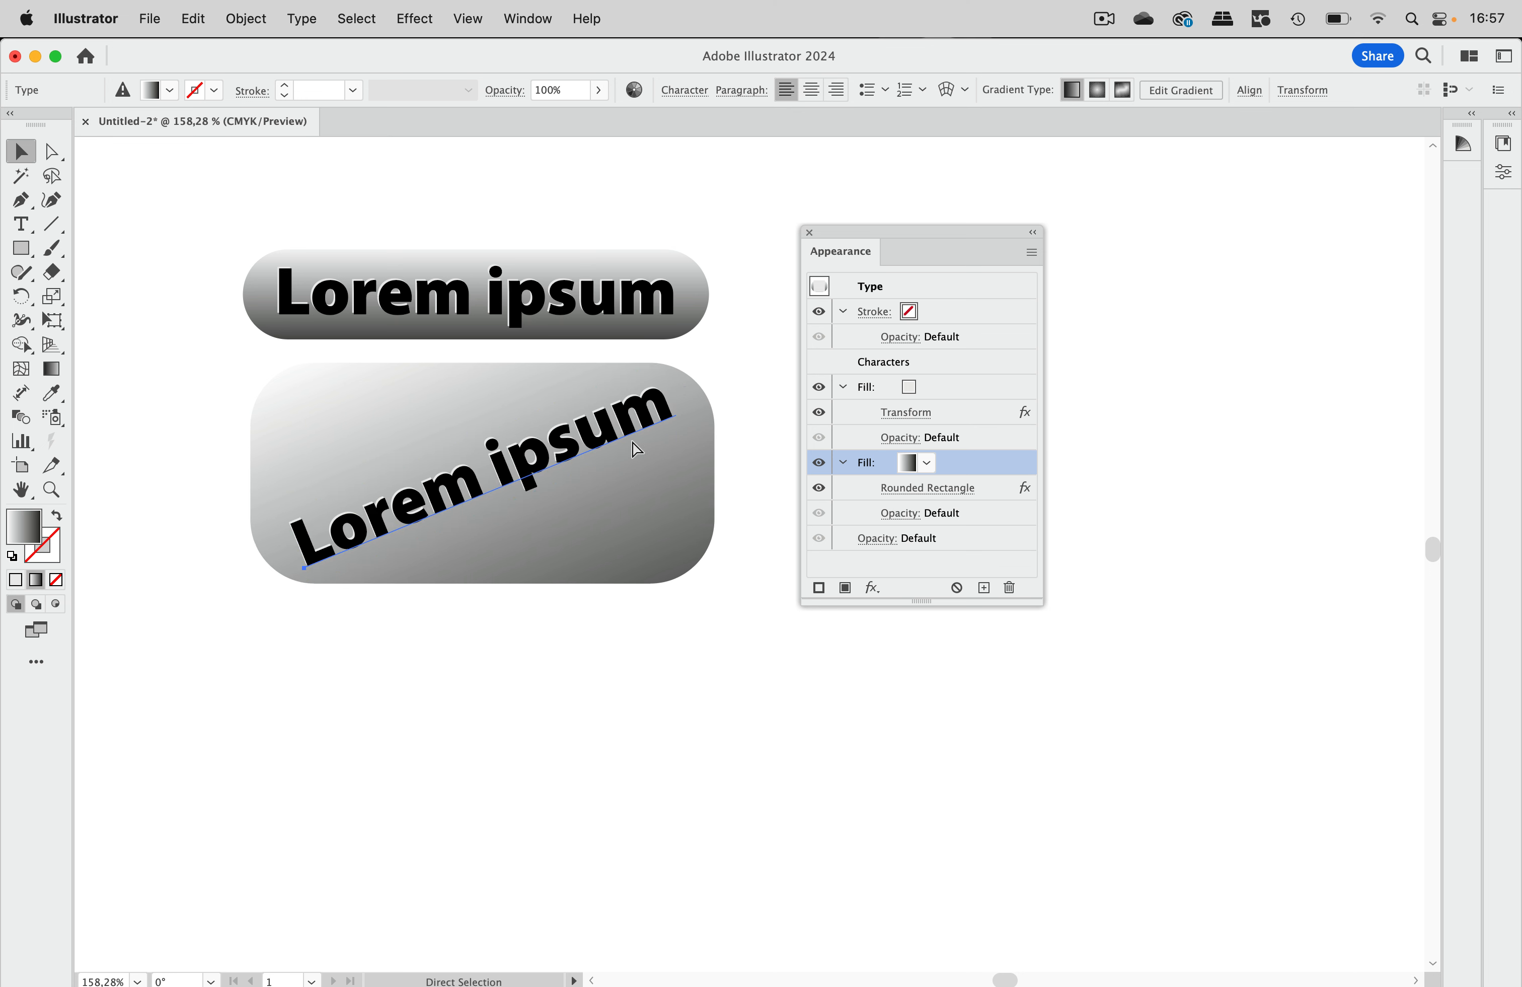
key(super+z)
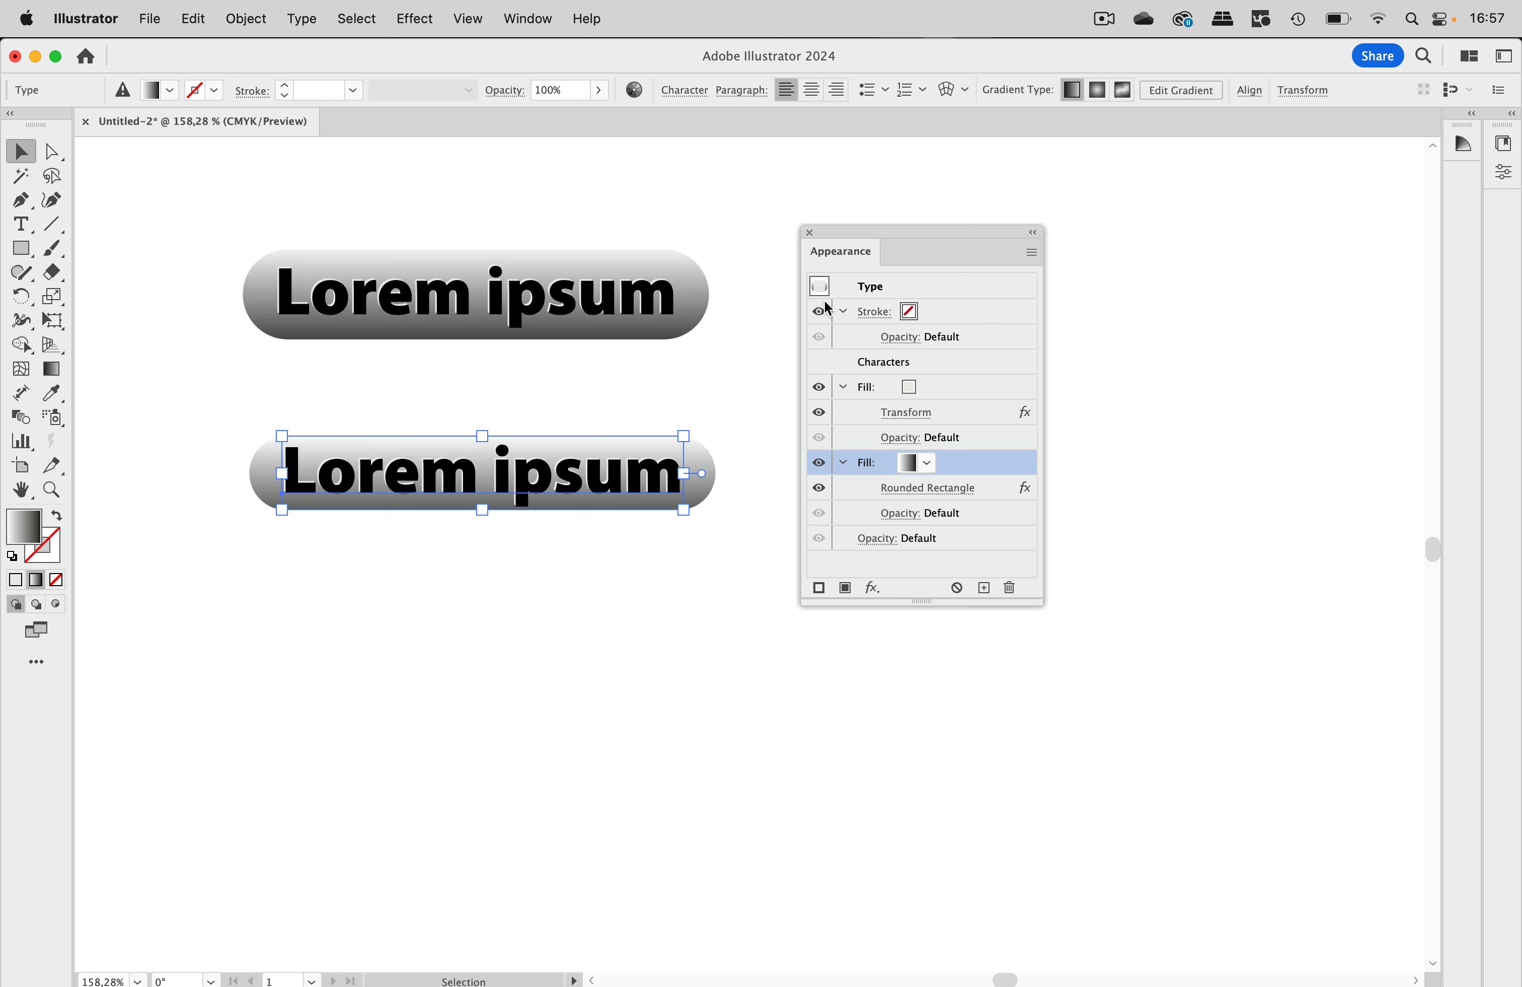
Apply a Transform effect with a 42° rotation to the whole lower type object
click(923, 279)
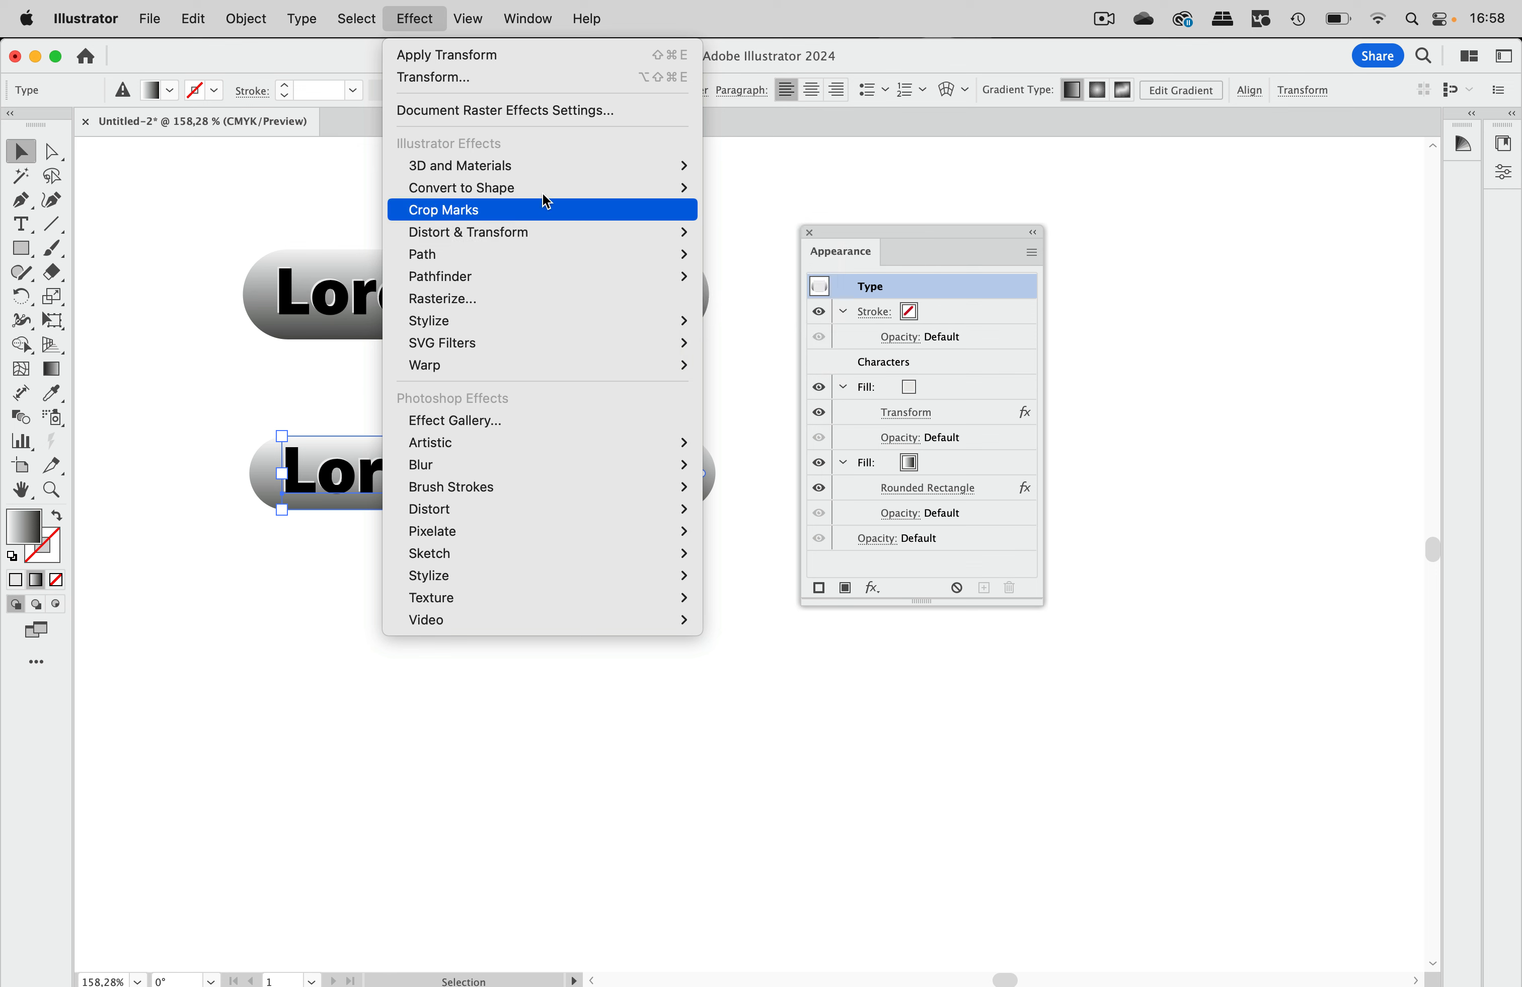
click(487, 77)
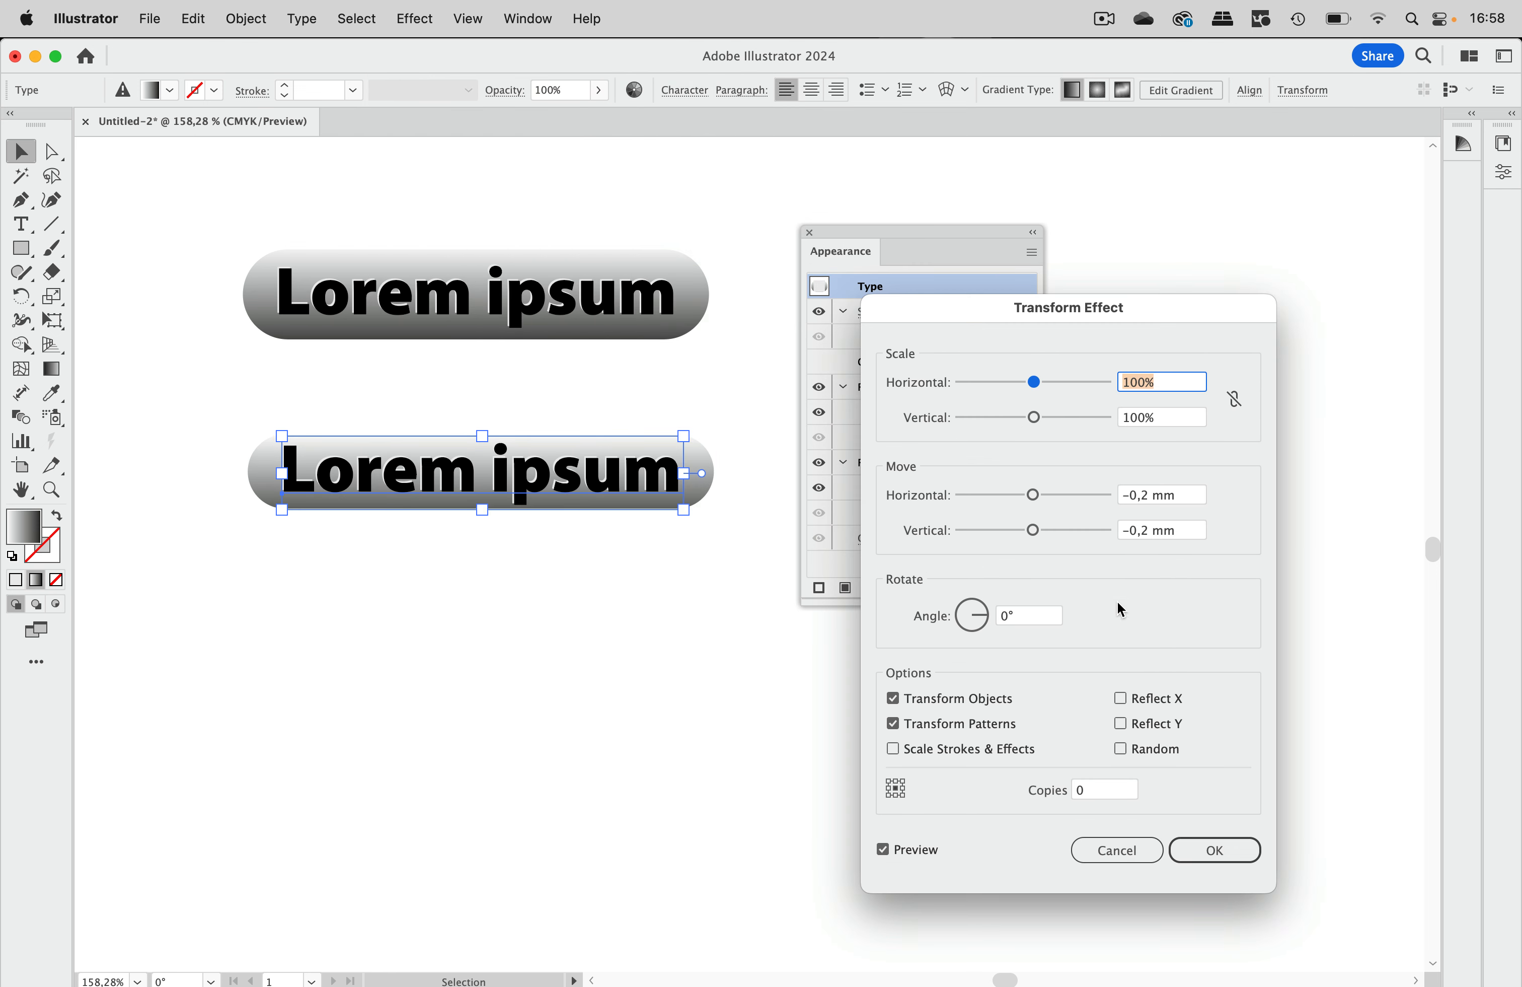
click(985, 611)
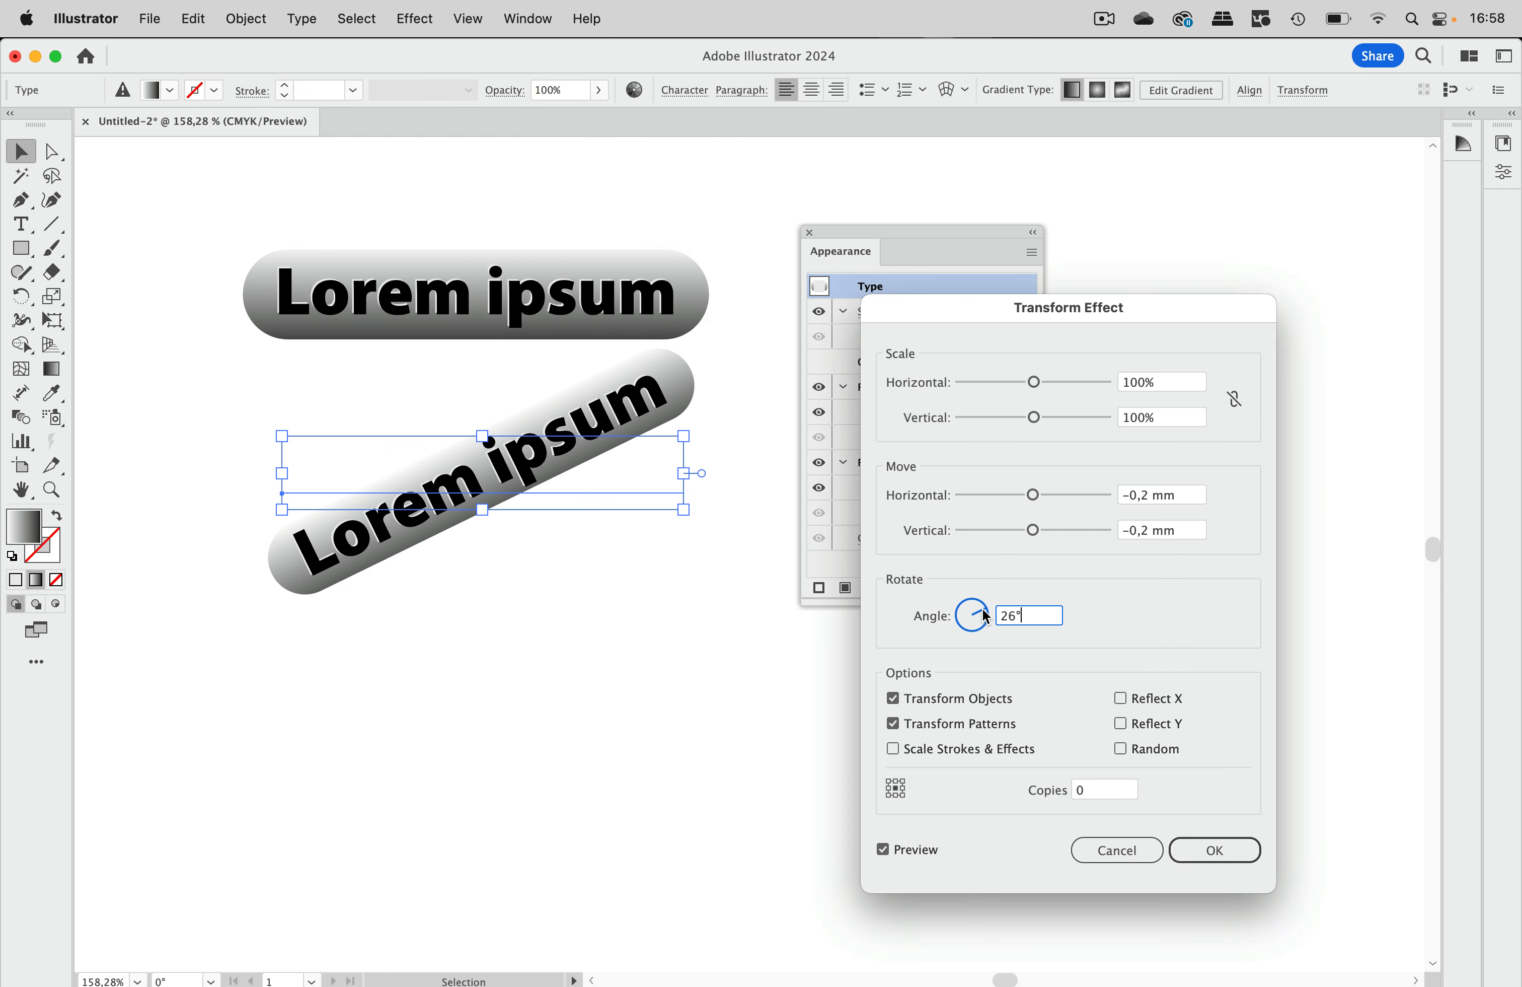
drag(987, 616, 983, 606)
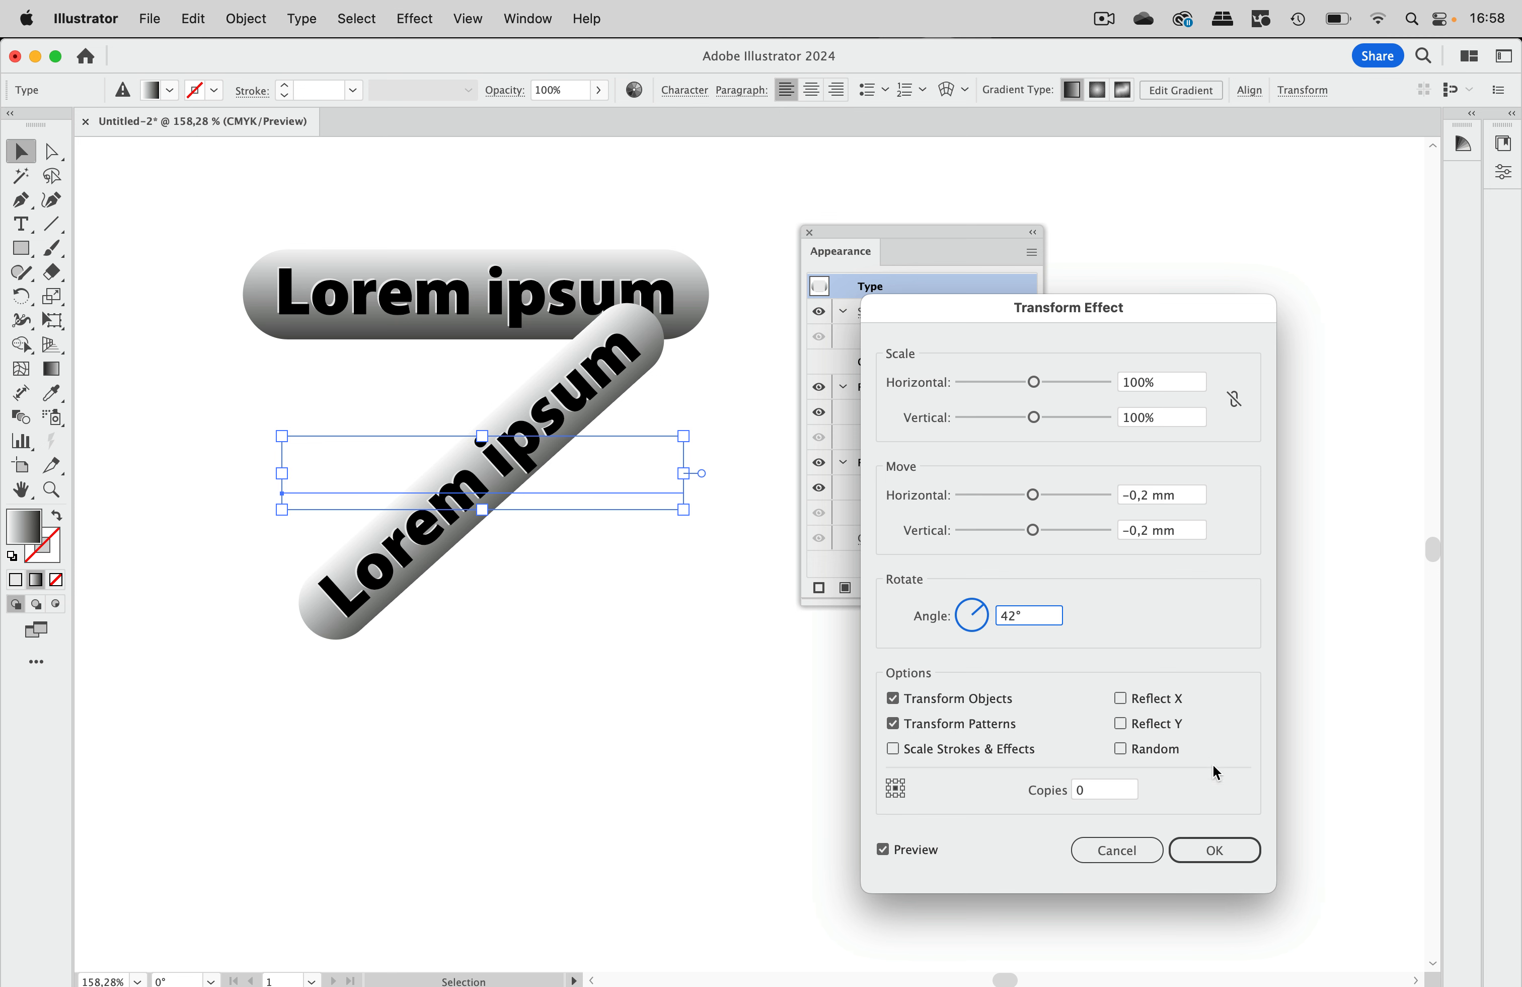
click(1213, 851)
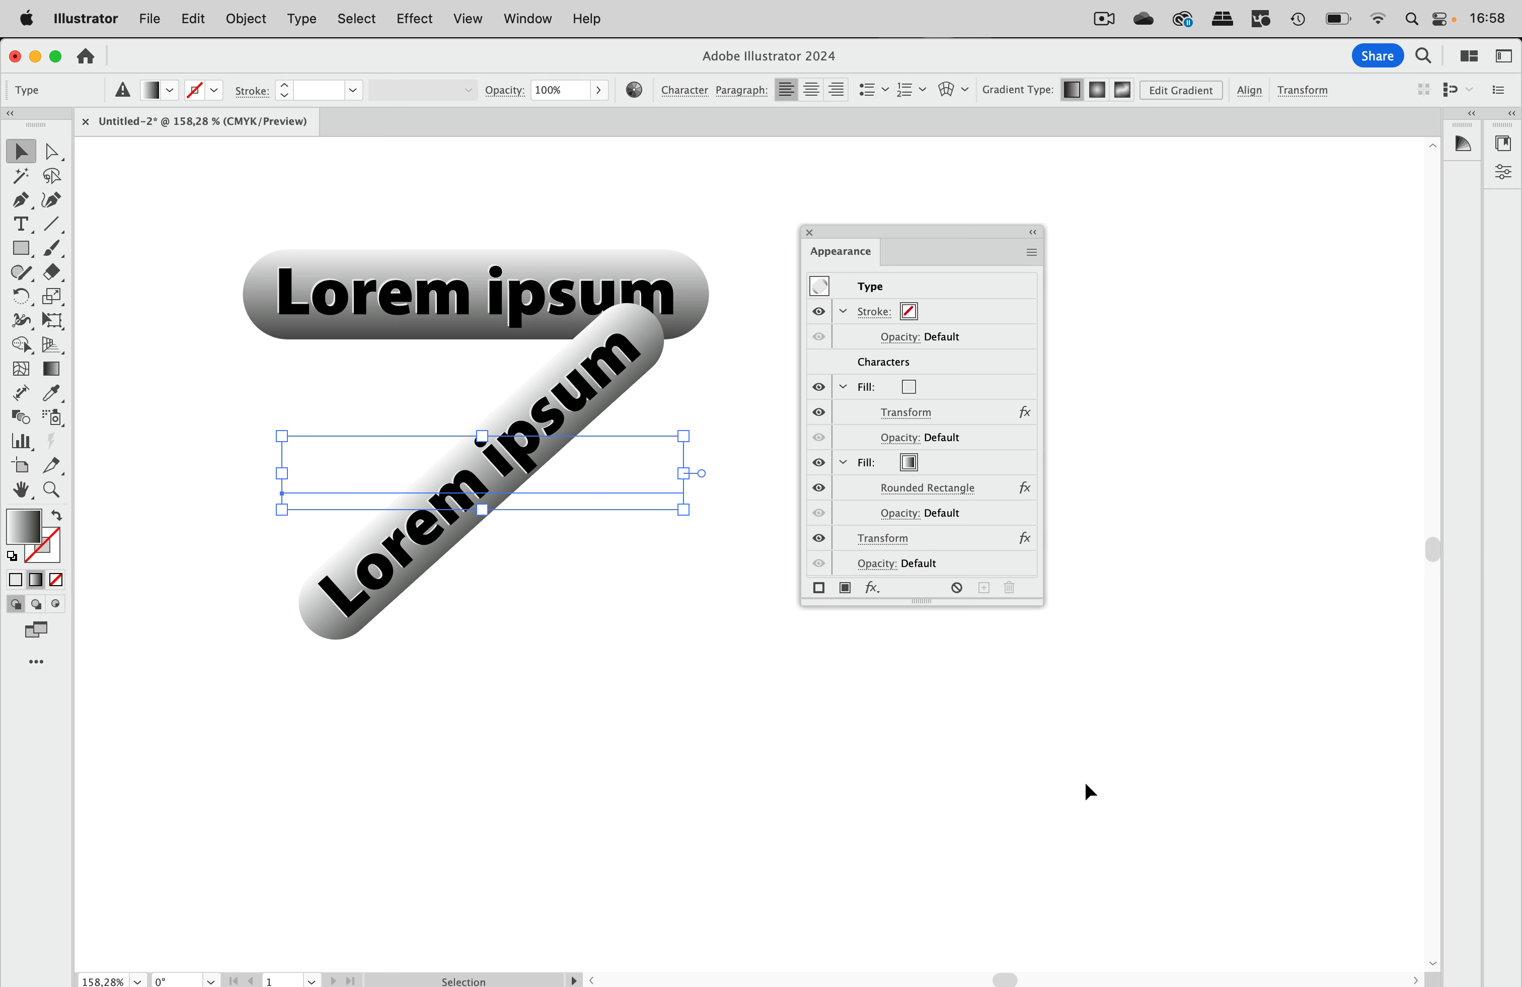
Extend the appearance list's visible area and select the Transform effect applied to the whole type object
drag(934, 602, 933, 665)
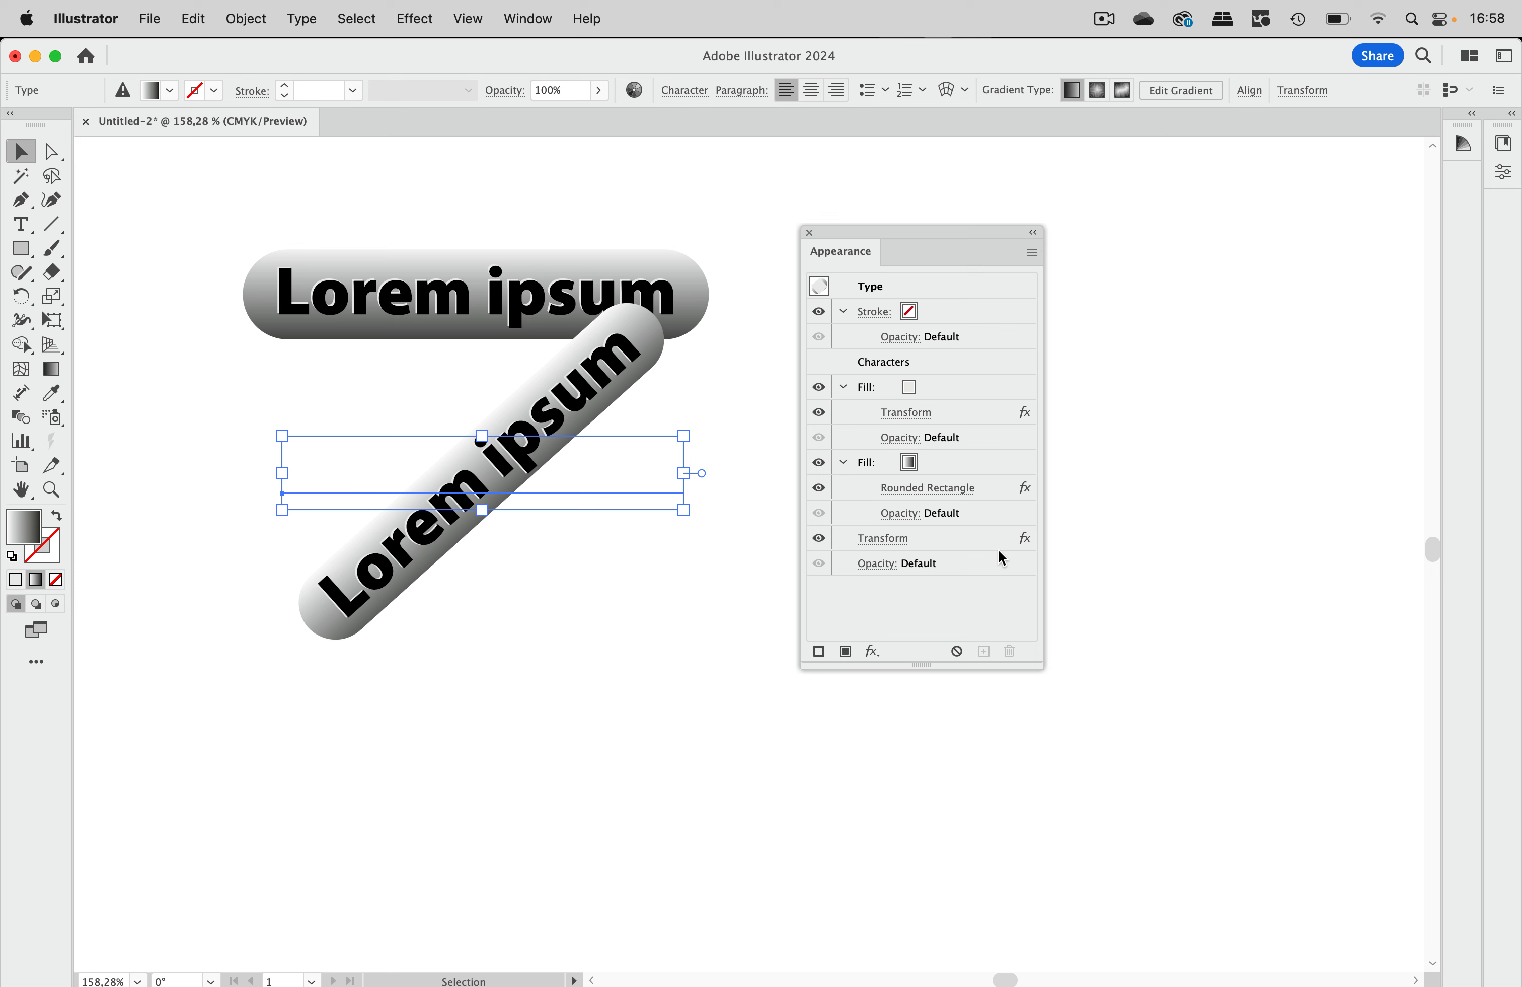
click(921, 288)
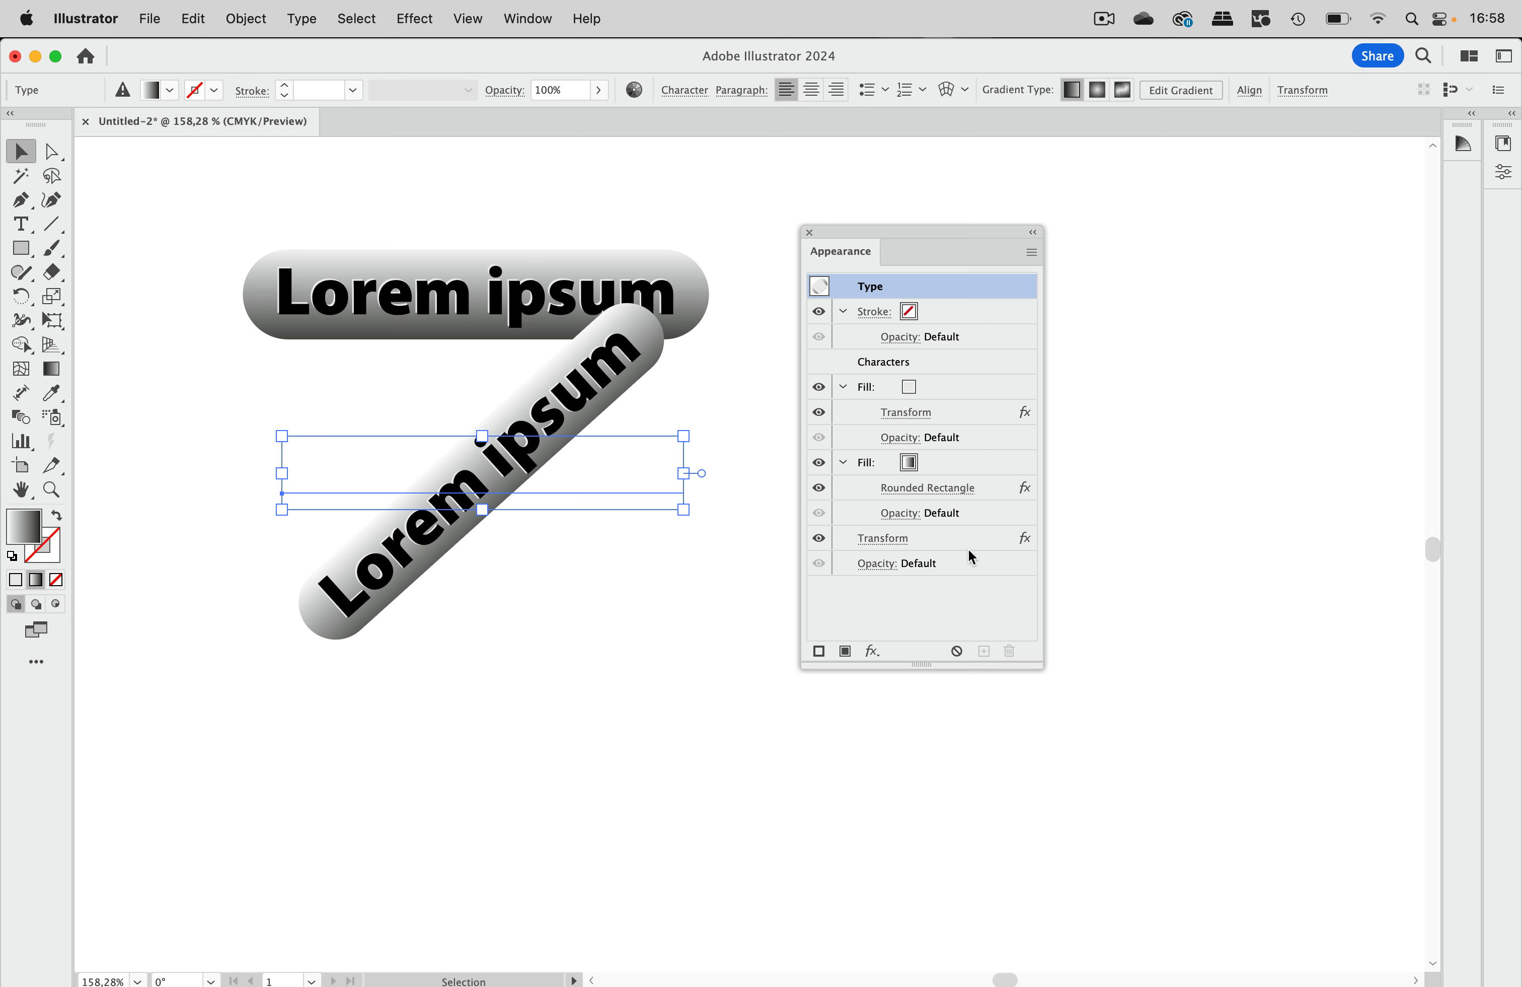
click(916, 542)
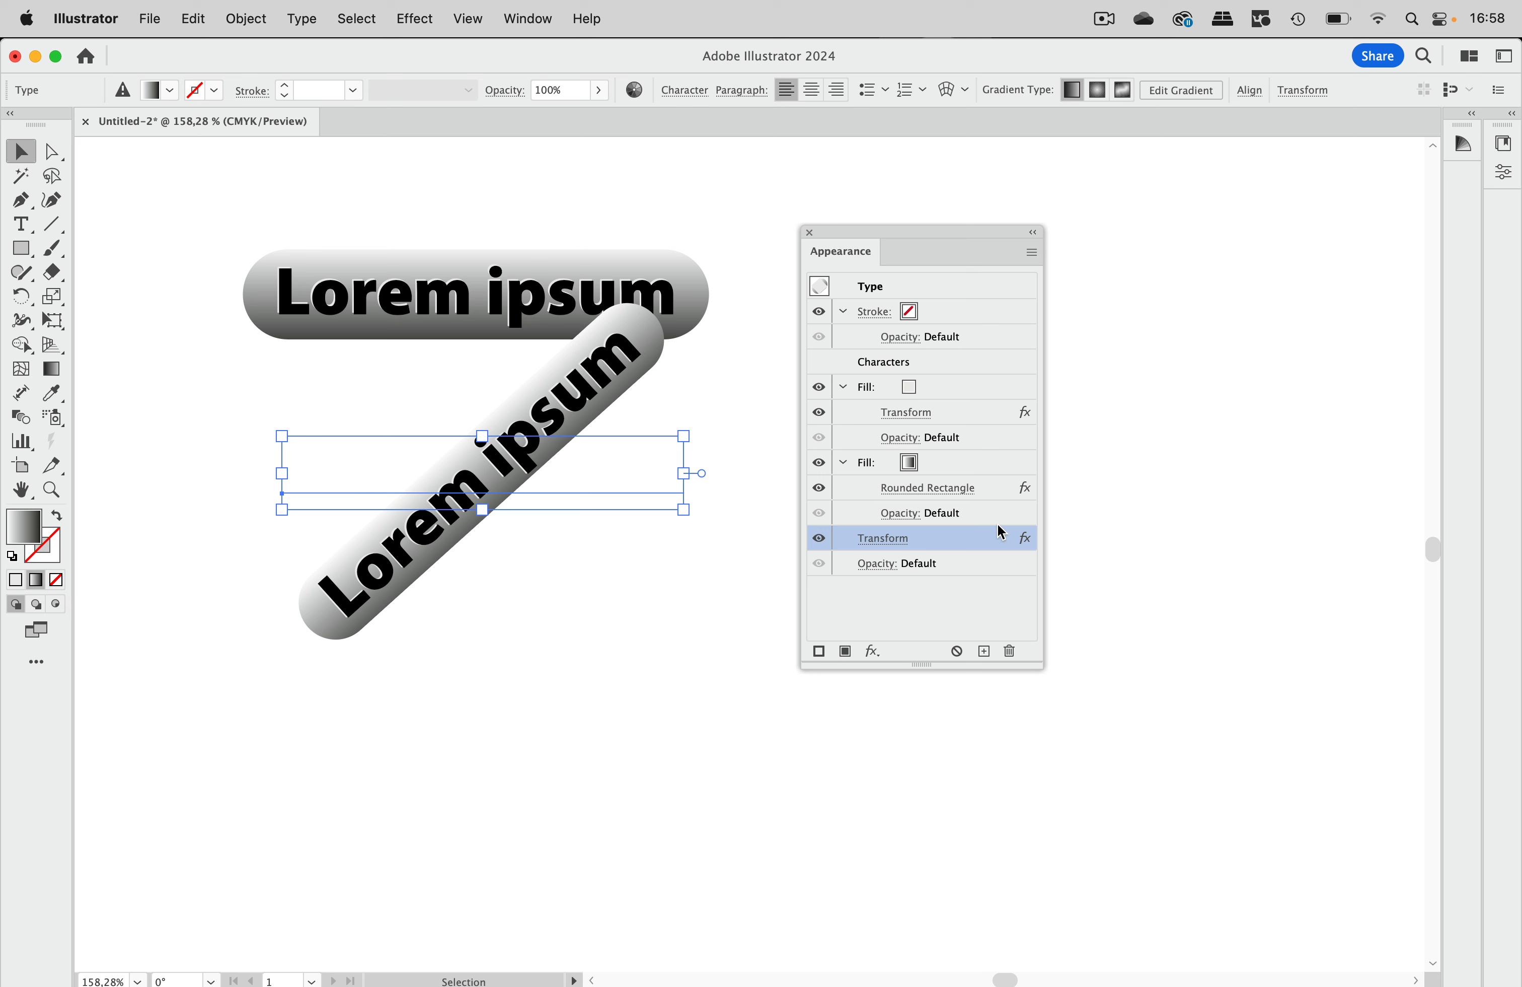